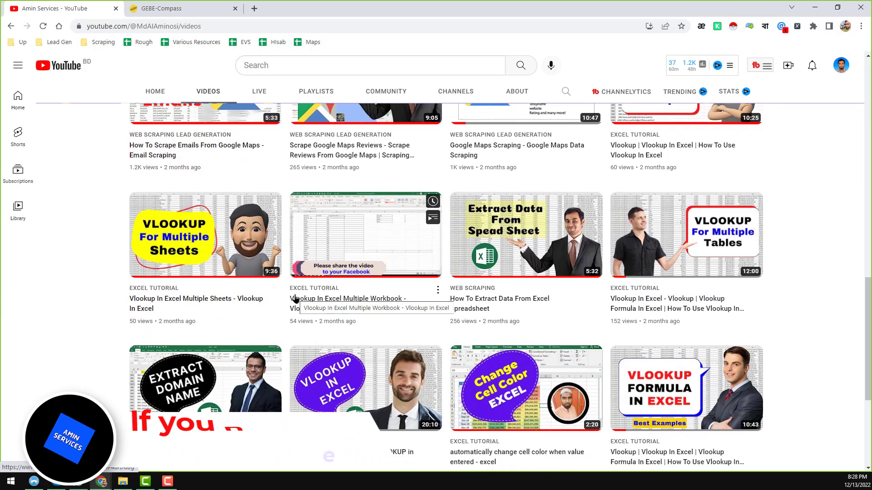
View the channel's All Contact details, close that Google Docs tab and return to GEBE-Compass
{"action": "scroll", "coordinate": [295, 299], "scroll_direction": "up", "scroll_amount": 10}
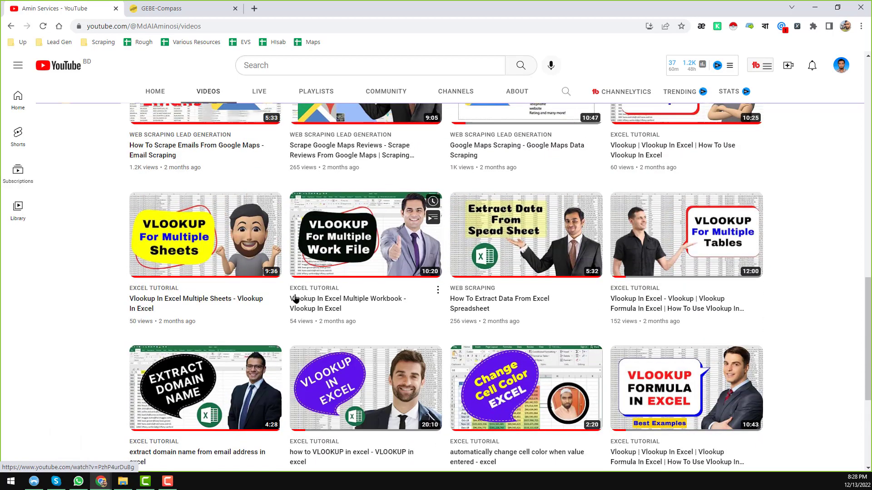
{"action": "scroll", "coordinate": [295, 298], "scroll_direction": "up", "scroll_amount": 2}
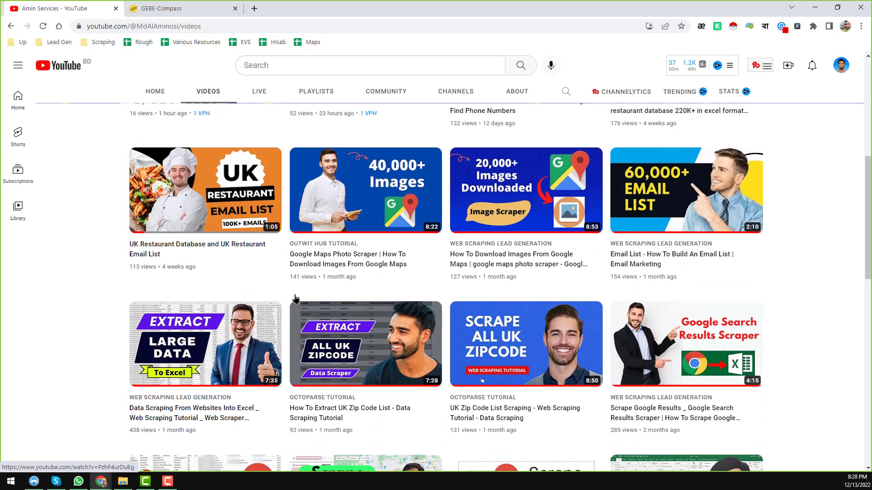
{"action": "scroll", "coordinate": [295, 299], "scroll_direction": "up", "scroll_amount": 3}
{"action": "scroll", "coordinate": [295, 298], "scroll_direction": "up", "scroll_amount": 3}
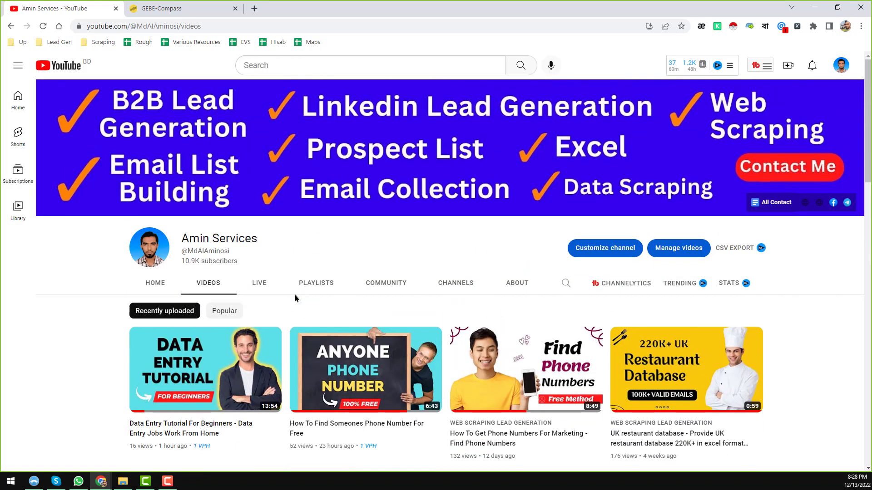
{"action": "left_click", "coordinate": [772, 202]}
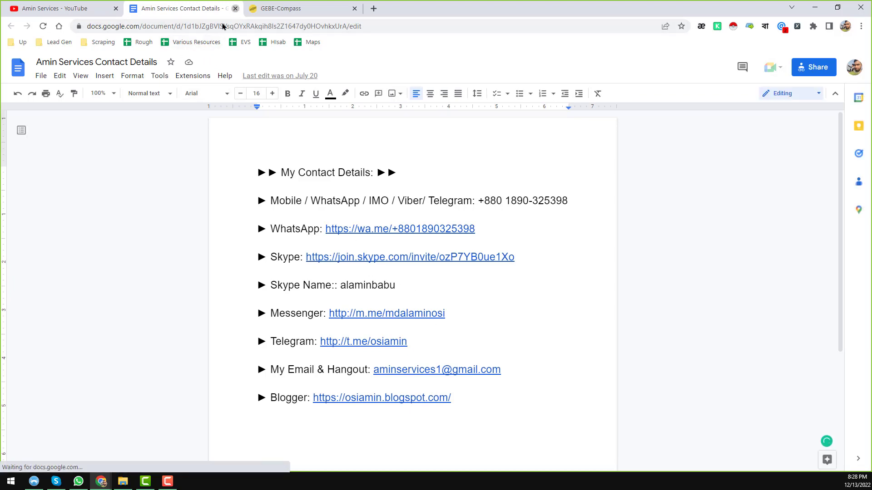
{"action": "left_click", "coordinate": [235, 9]}
{"action": "left_click", "coordinate": [189, 4]}
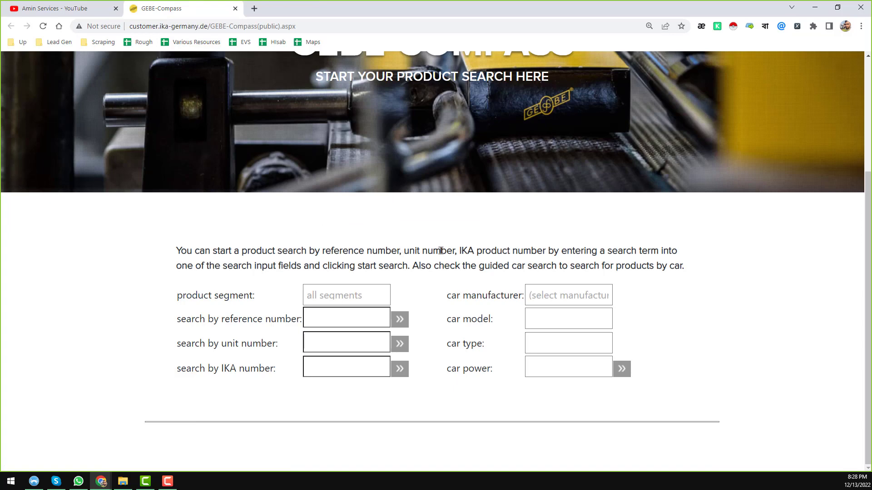
Set product segment to Carbon Brushes and run a reference-number search for '%'
{"action": "left_click", "coordinate": [369, 298]}
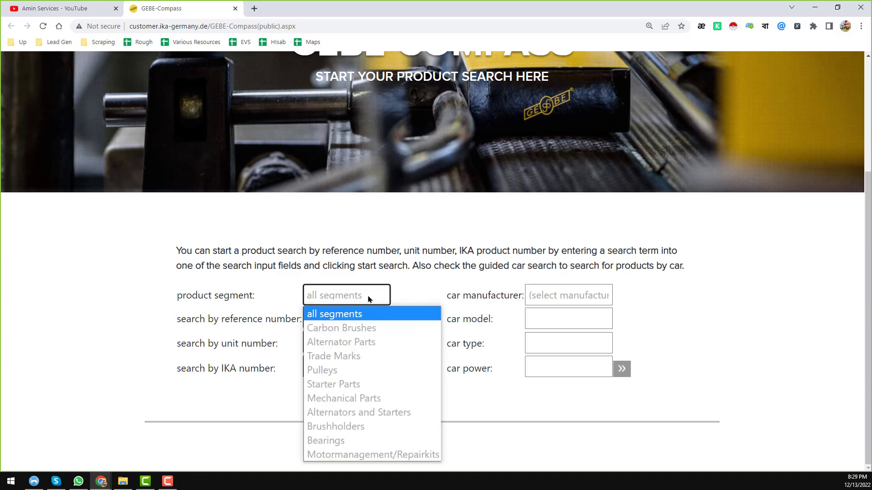
{"action": "left_click", "coordinate": [389, 328]}
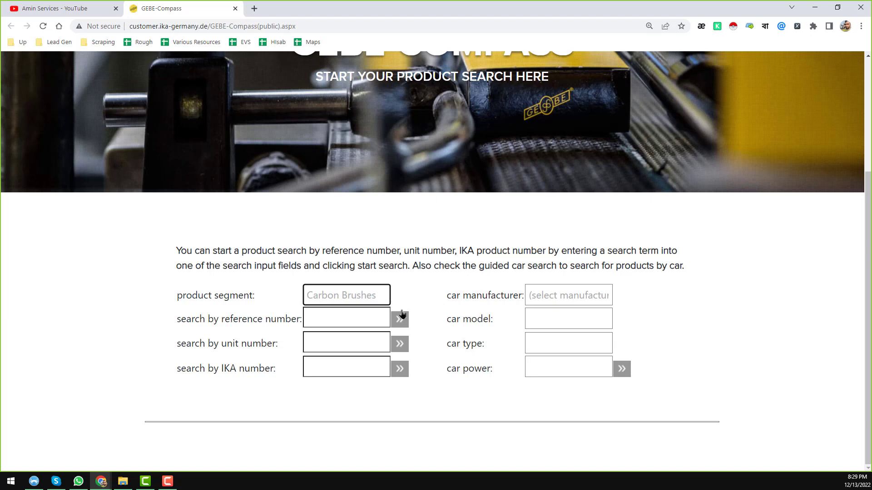
{"action": "left_click", "coordinate": [340, 312]}
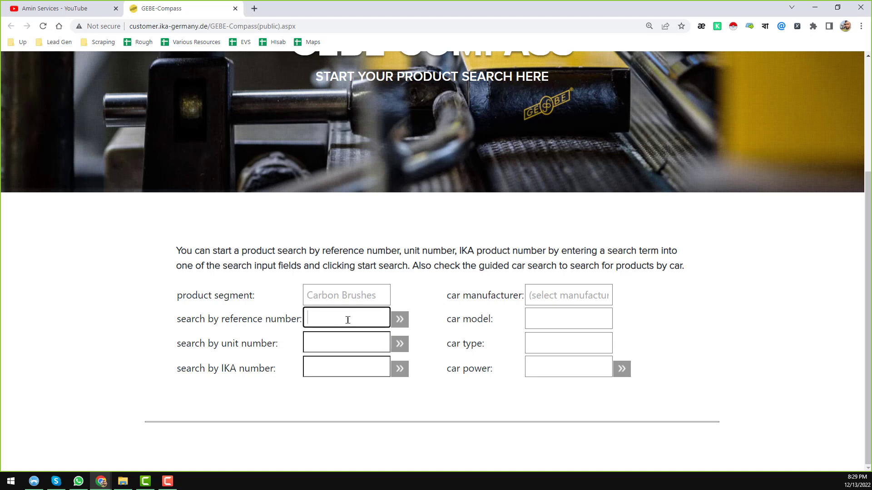
{"action": "type", "text": "%"}
{"action": "left_click", "coordinate": [399, 324]}
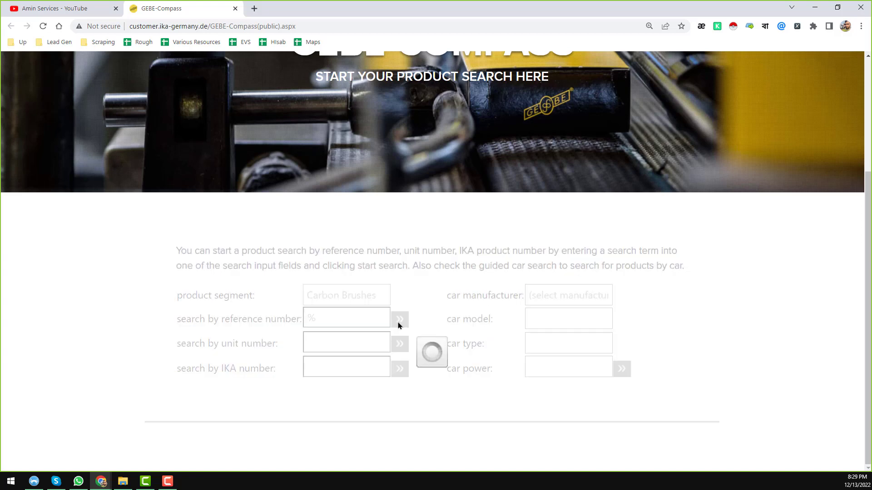
Scroll through the 3647 carbon-brush results down to the 73-page pager and back
{"action": "scroll", "coordinate": [360, 312], "scroll_direction": "down", "scroll_amount": 5}
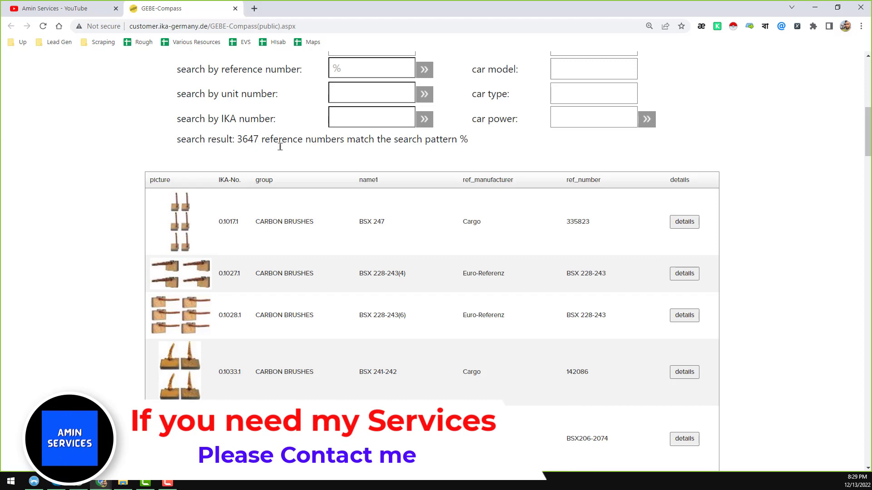
{"action": "scroll", "coordinate": [559, 271], "scroll_direction": "down", "scroll_amount": 2}
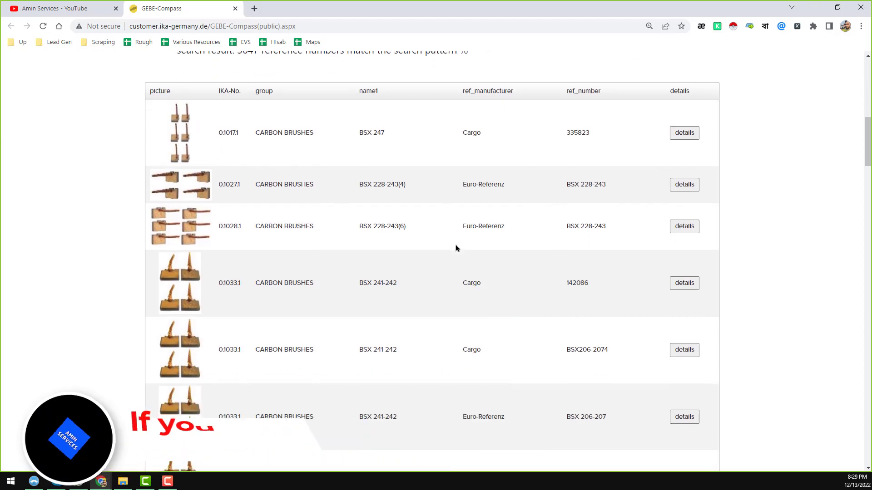
{"action": "scroll", "coordinate": [456, 247], "scroll_direction": "down", "scroll_amount": 20}
{"action": "scroll", "coordinate": [454, 255], "scroll_direction": "down", "scroll_amount": 20}
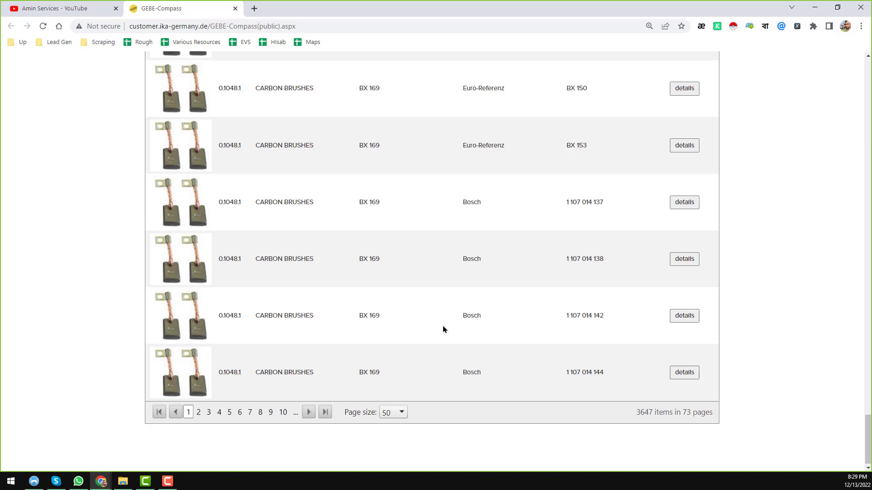
{"action": "scroll", "coordinate": [443, 330], "scroll_direction": "up", "scroll_amount": 20}
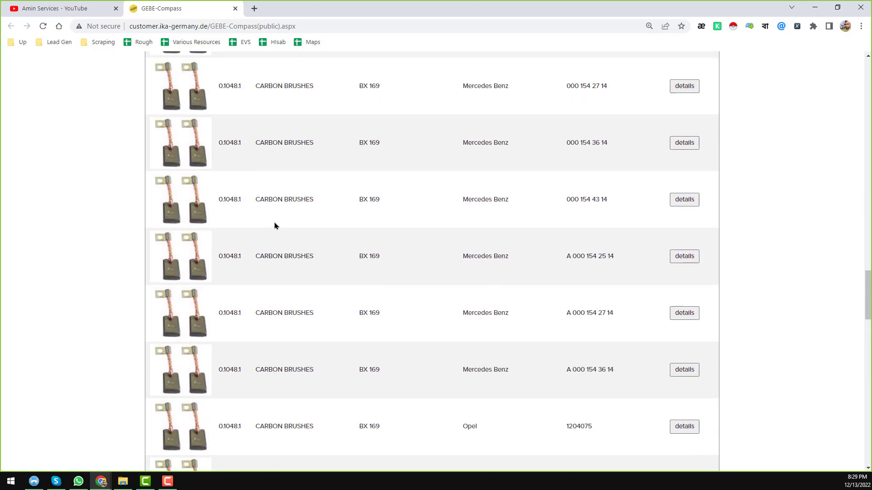
{"action": "scroll", "coordinate": [282, 259], "scroll_direction": "down", "scroll_amount": 15}
{"action": "scroll", "coordinate": [283, 258], "scroll_direction": "down", "scroll_amount": 8}
{"action": "scroll", "coordinate": [434, 340], "scroll_direction": "up", "scroll_amount": 5}
{"action": "scroll", "coordinate": [431, 336], "scroll_direction": "up", "scroll_amount": 20}
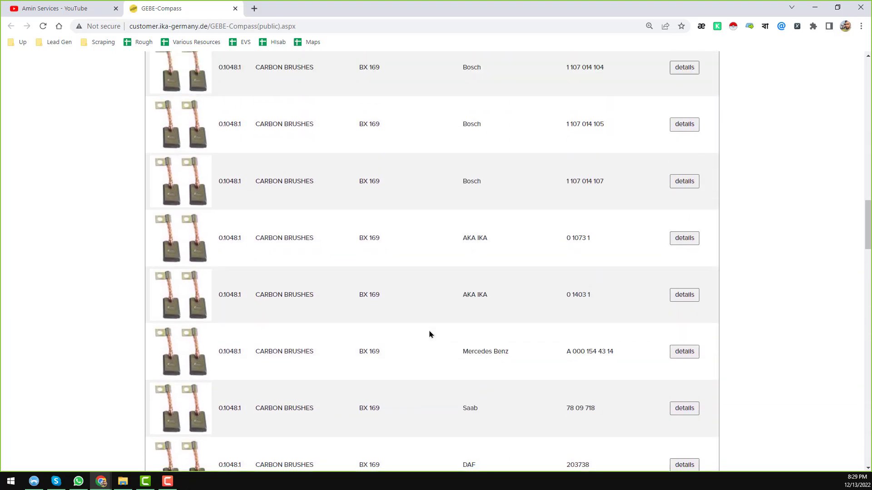
{"action": "scroll", "coordinate": [429, 335], "scroll_direction": "up", "scroll_amount": 20}
{"action": "scroll", "coordinate": [352, 278], "scroll_direction": "down", "scroll_amount": 5}
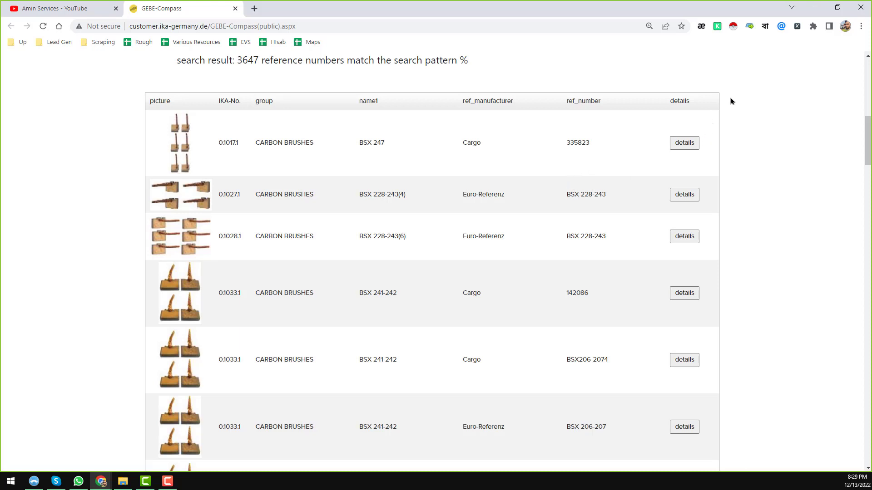
{"action": "right_click", "coordinate": [734, 26]}
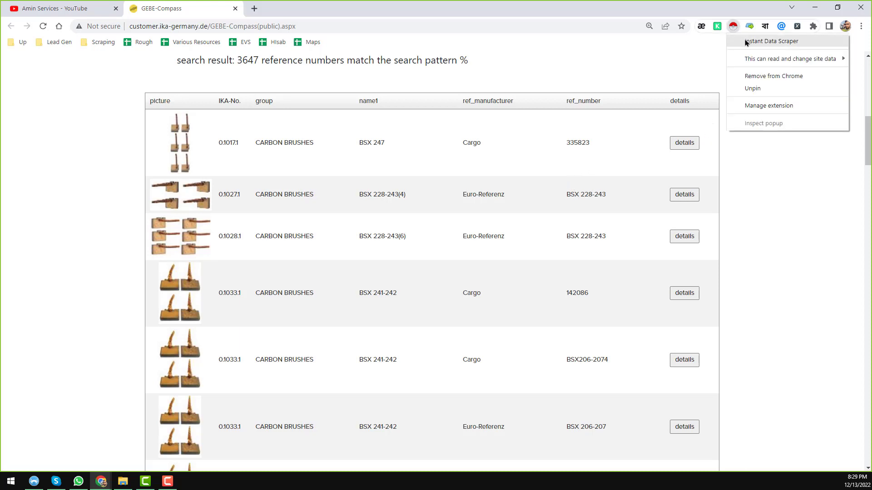
{"action": "left_click", "coordinate": [745, 41]}
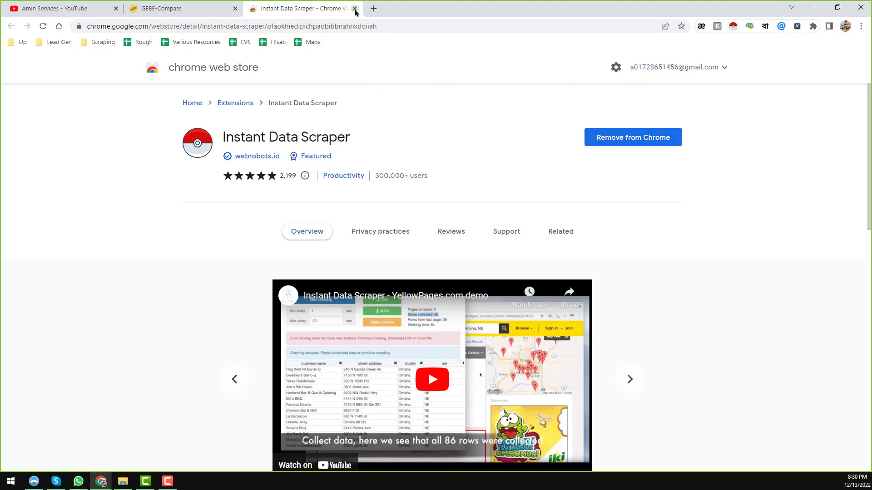
{"action": "left_click", "coordinate": [355, 9]}
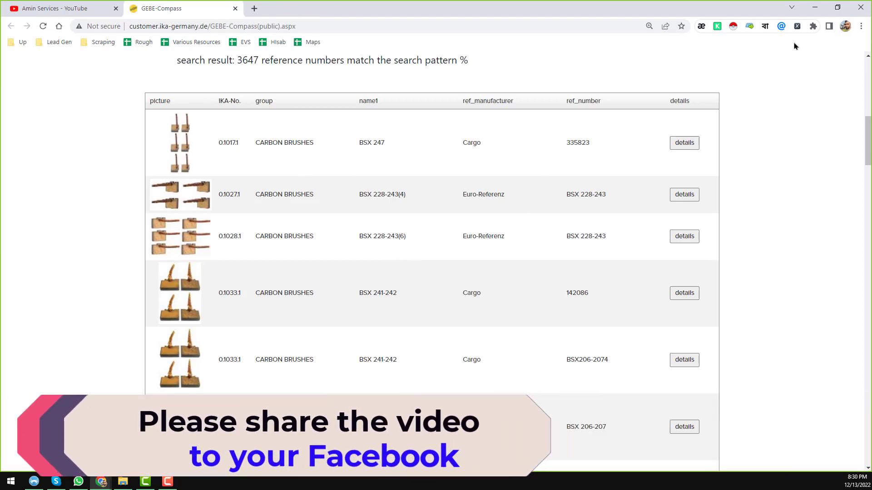
Launch Instant Data Scraper on the results table, capturing 50 rows, and reposition its window
{"action": "left_click", "coordinate": [733, 26]}
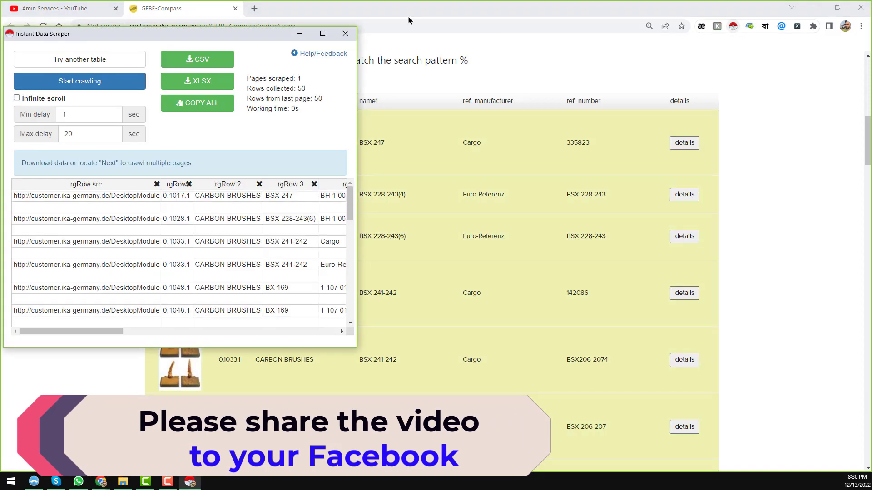
{"action": "left_click_drag", "start_coordinate": [258, 40], "coordinate": [464, 45]}
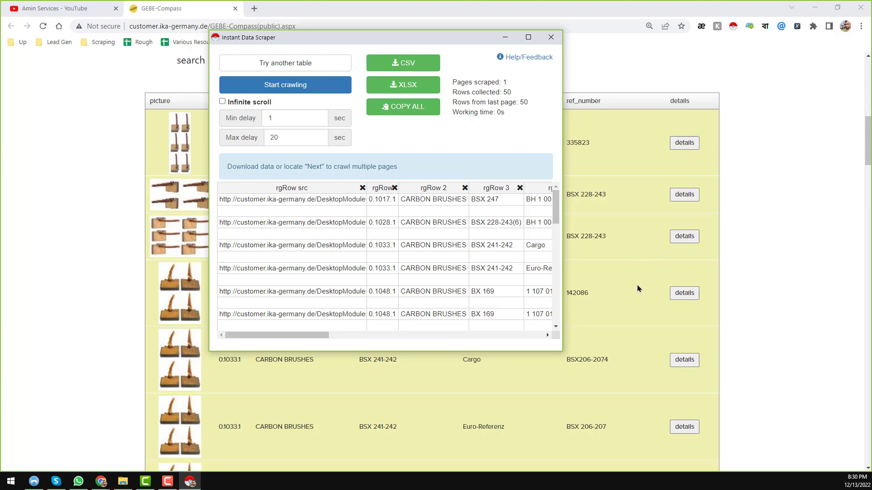
{"action": "scroll", "coordinate": [638, 289], "scroll_direction": "down", "scroll_amount": 20}
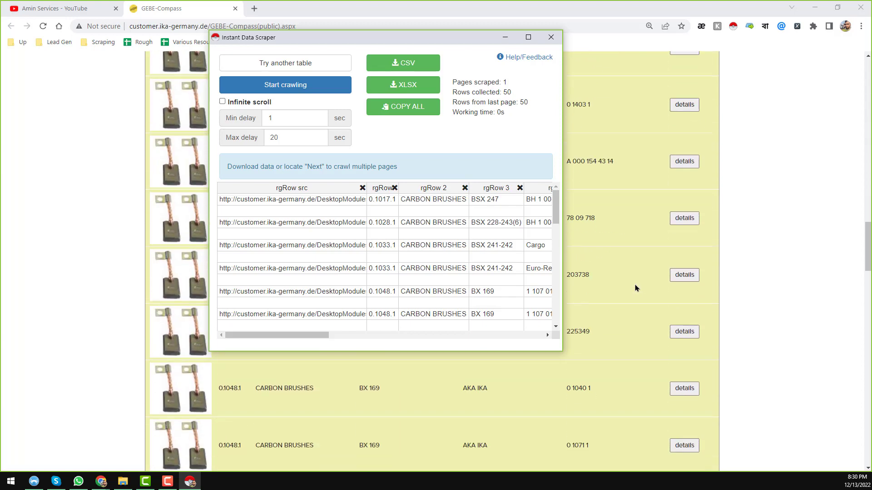
{"action": "scroll", "coordinate": [636, 288], "scroll_direction": "down", "scroll_amount": 20}
{"action": "scroll", "coordinate": [635, 289], "scroll_direction": "down", "scroll_amount": 10}
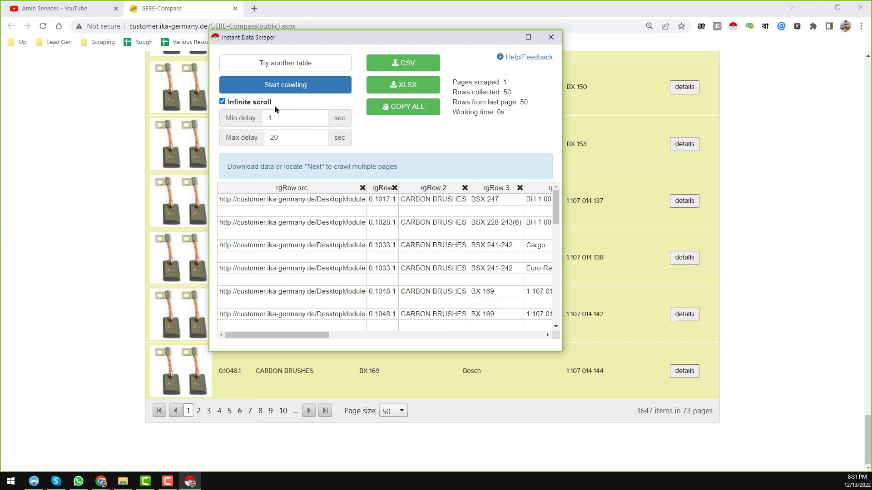
Turn off infinite scroll and register the pager's next-page arrow as the Next button
{"action": "left_click", "coordinate": [223, 104]}
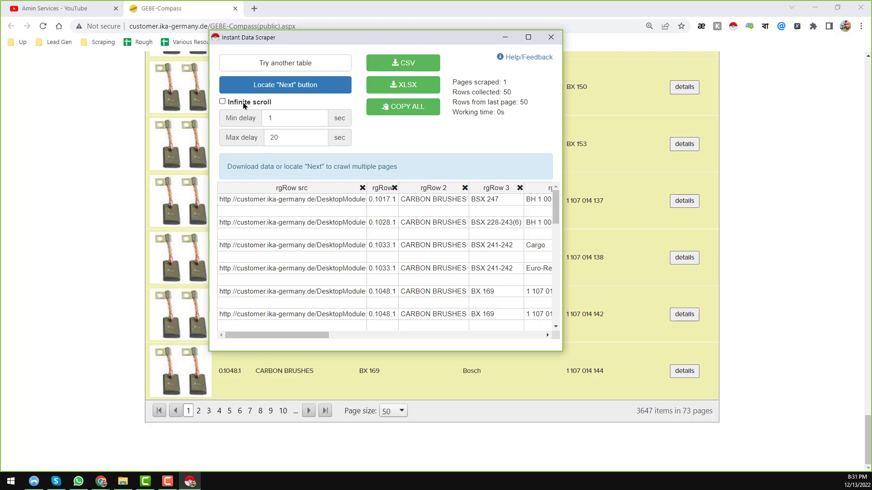
{"action": "left_click", "coordinate": [291, 88]}
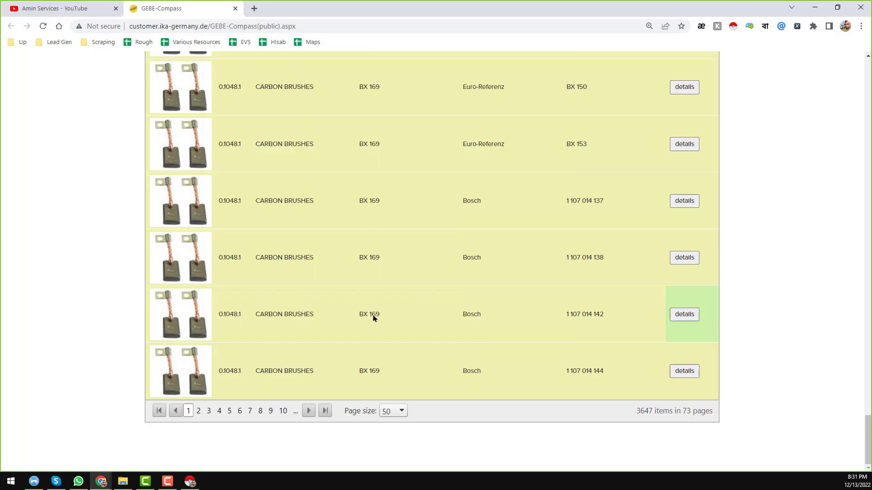
{"action": "left_click", "coordinate": [309, 411]}
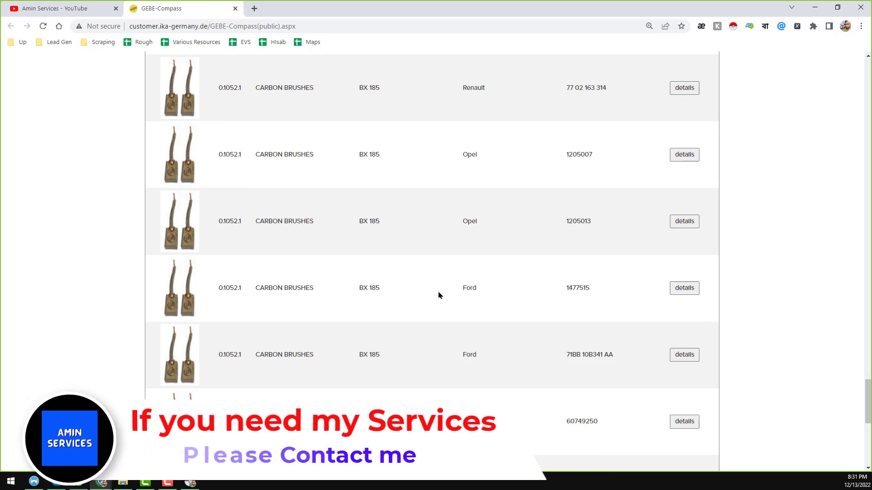
{"action": "left_click", "coordinate": [190, 482]}
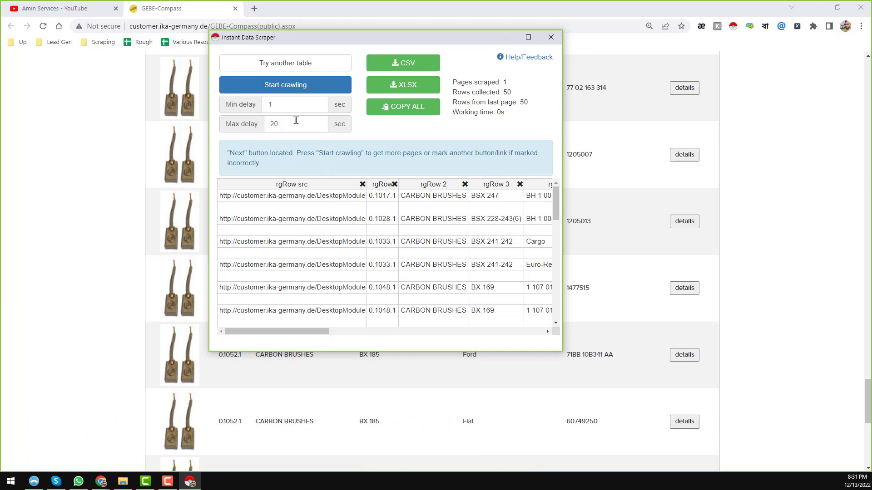
Adjust the minimum page delay, let the crawl run 30 pages, then stop at 1500 rows
{"action": "left_click", "coordinate": [282, 102]}
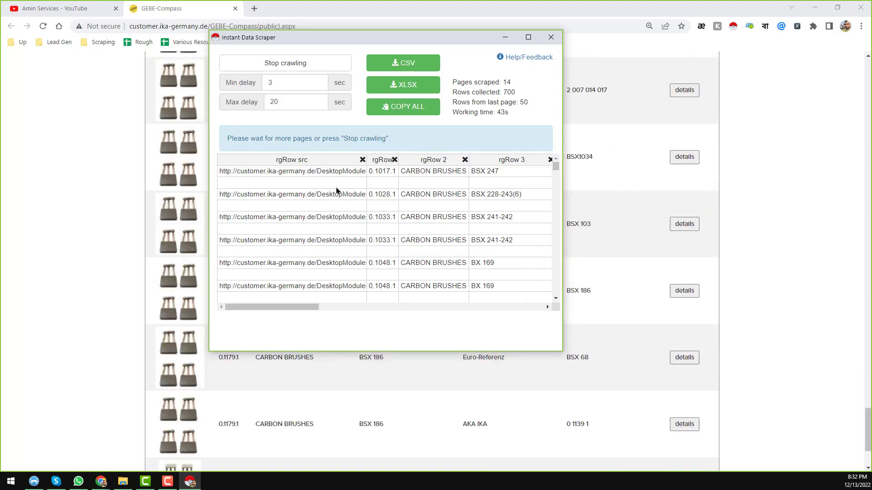
{"action": "scroll", "coordinate": [358, 204], "scroll_direction": "down", "scroll_amount": 2}
{"action": "scroll", "coordinate": [358, 203], "scroll_direction": "down", "scroll_amount": 3}
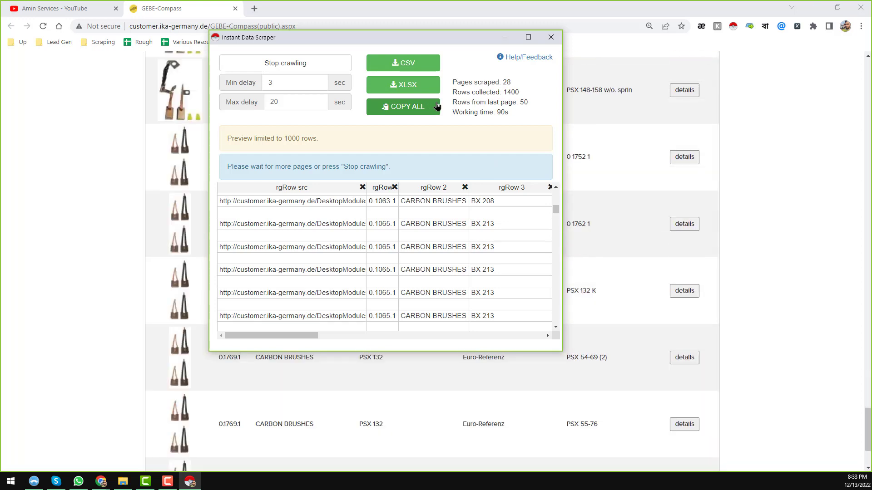
{"action": "left_click", "coordinate": [309, 66]}
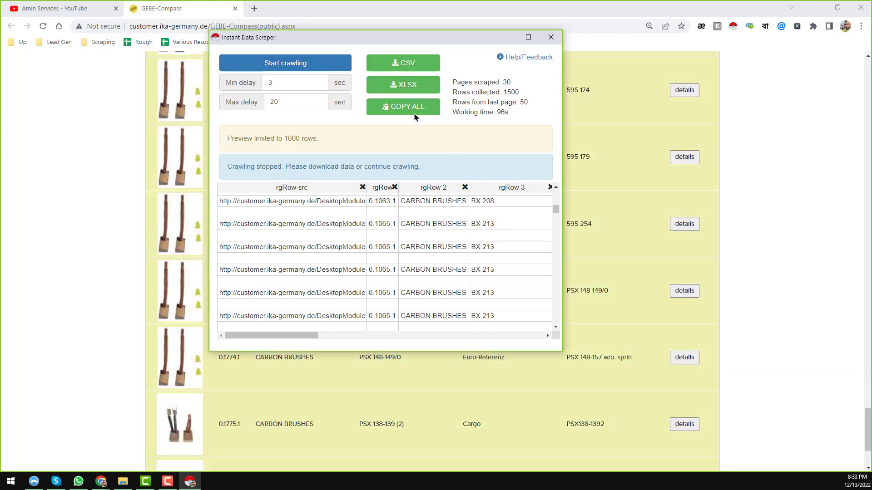
Download the scraped rows as customer.csv and open it from its folder in Excel
{"action": "left_click", "coordinate": [421, 66]}
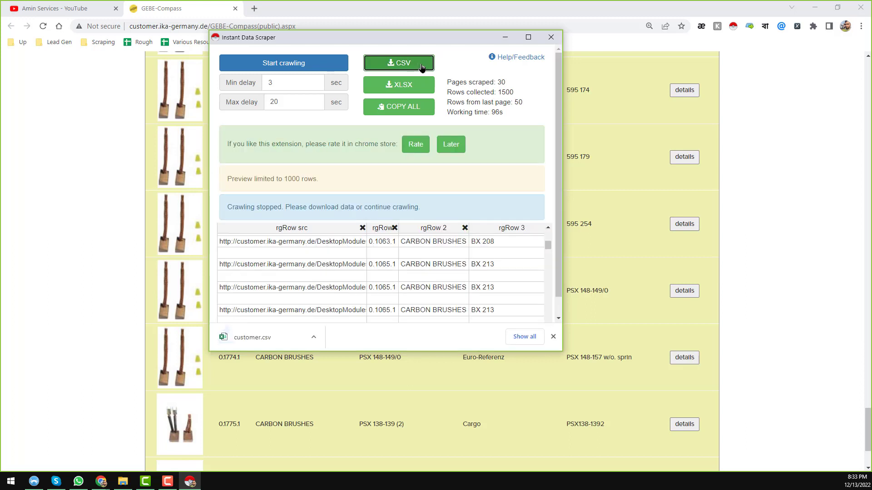
{"action": "right_click", "coordinate": [274, 342]}
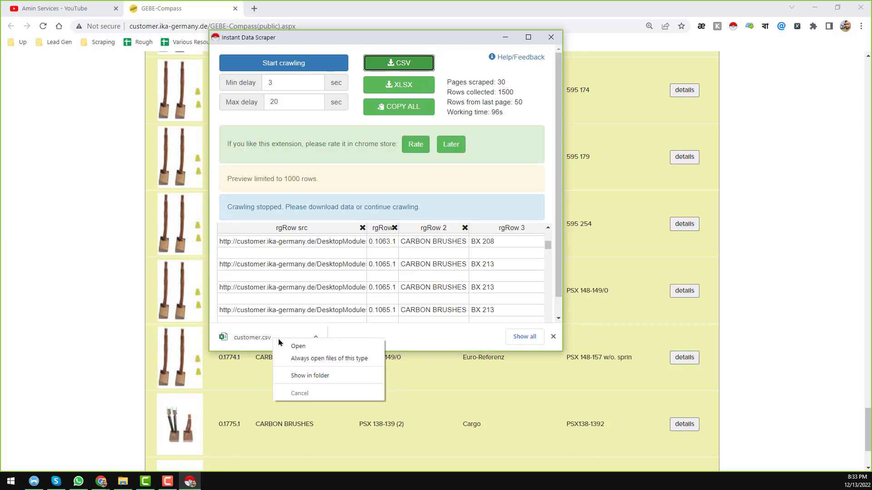
{"action": "left_click", "coordinate": [325, 380]}
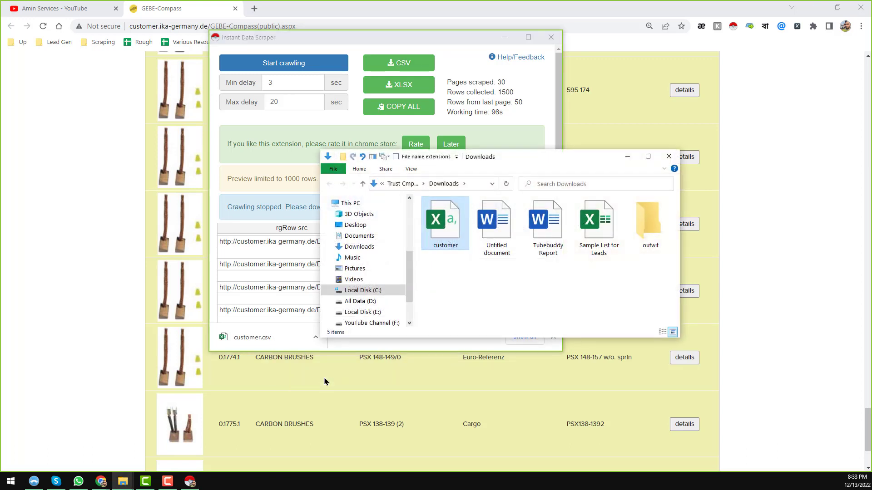
{"action": "double_click", "coordinate": [445, 234]}
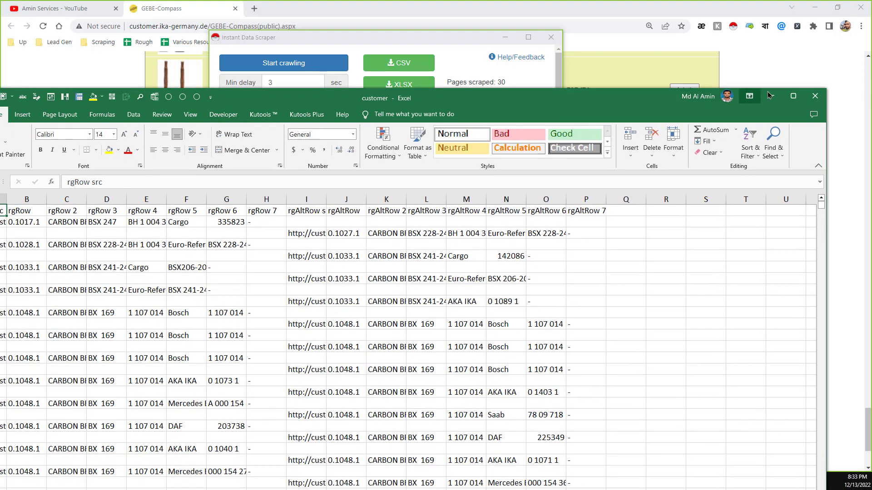
Maximize Excel and apply All Borders to the entire customer sheet
{"action": "left_click", "coordinate": [801, 96]}
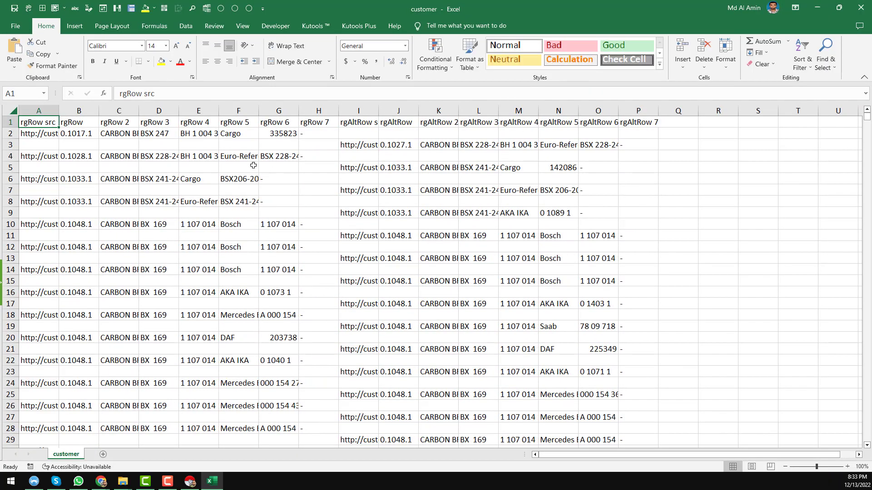
{"action": "left_click", "coordinate": [216, 163]}
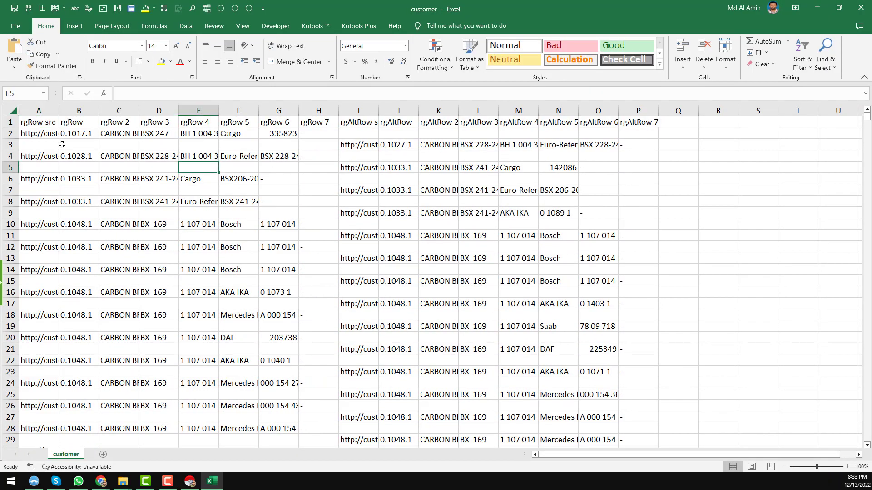
{"action": "left_click", "coordinate": [13, 113]}
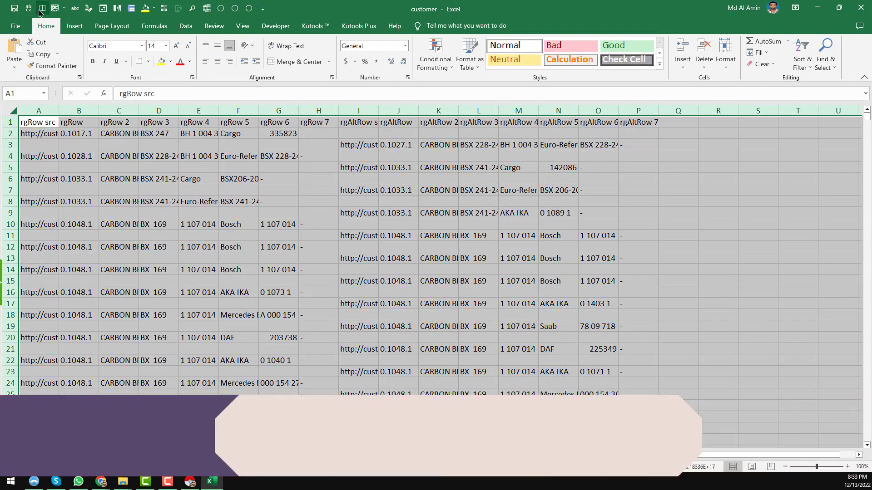
{"action": "left_click", "coordinate": [41, 10]}
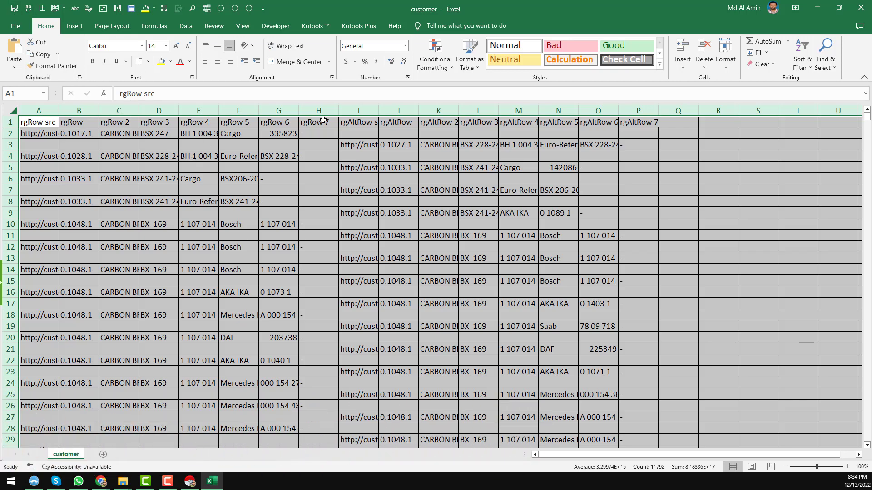
Save customer as an Excel Workbook in the Downloads folder
{"action": "left_click", "coordinate": [15, 9]}
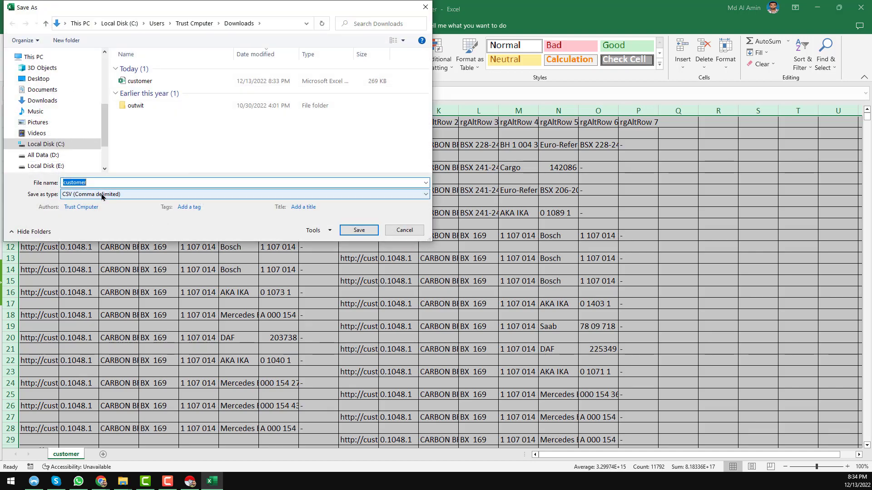
{"action": "left_click", "coordinate": [164, 194]}
{"action": "left_click", "coordinate": [104, 204]}
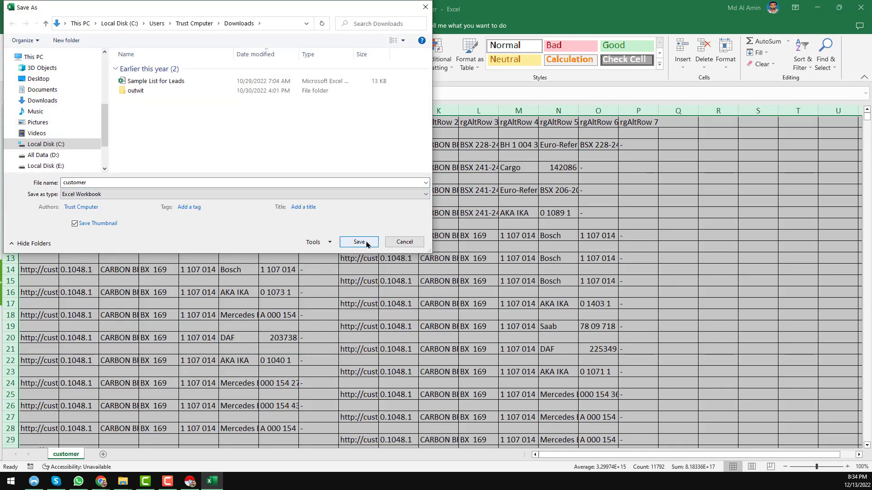
{"action": "left_click", "coordinate": [363, 241]}
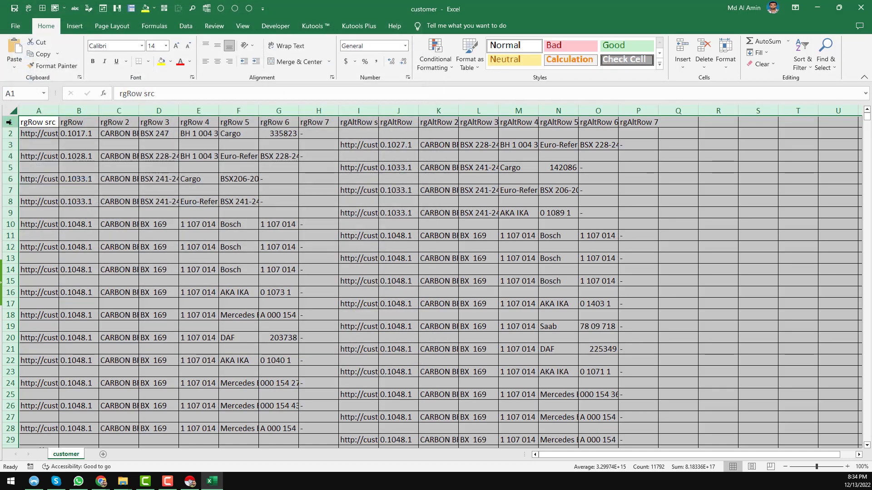
Freeze header row 1 of the customer sheet using Freeze Top Row
{"action": "left_click", "coordinate": [12, 122]}
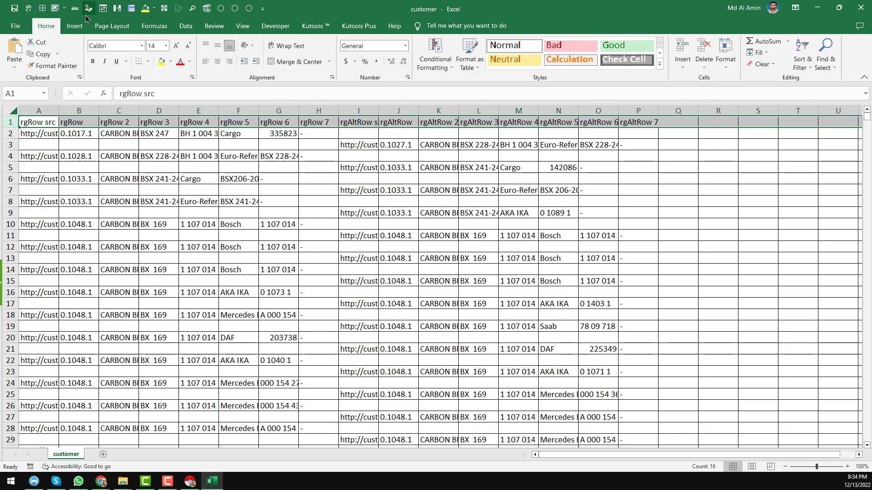
{"action": "left_click", "coordinate": [56, 9]}
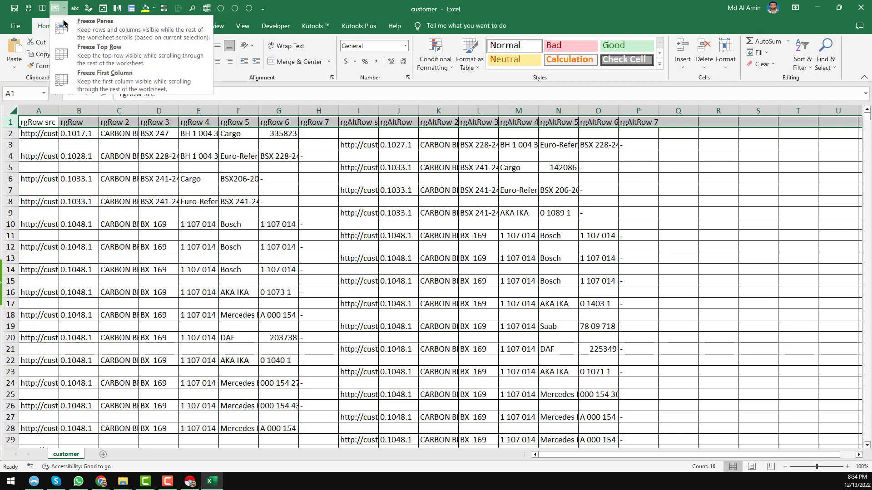
{"action": "left_click", "coordinate": [120, 54]}
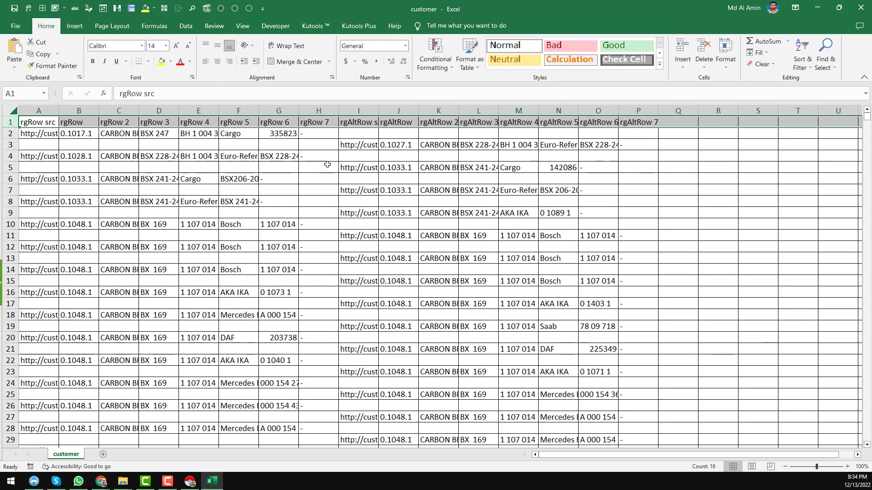
{"action": "left_click", "coordinate": [328, 166]}
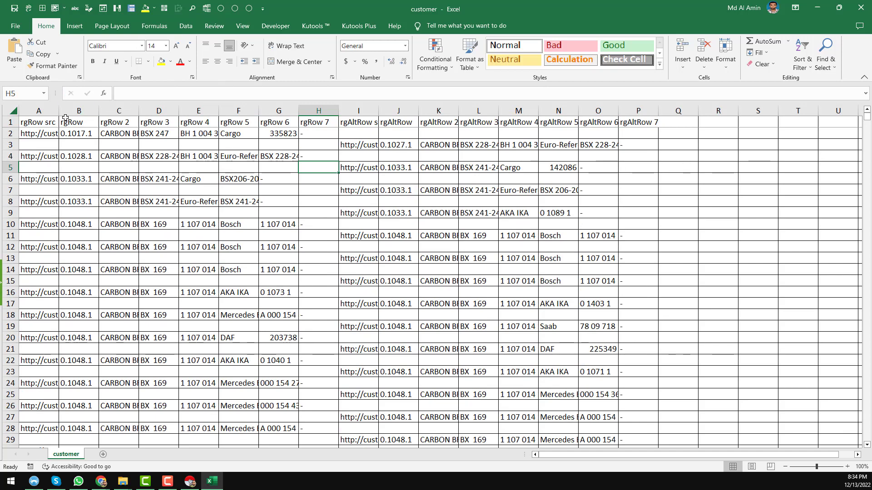
Widen column A to 143 pixels and check the values in A2, B2, C2, E2 and G2
{"action": "left_click", "coordinate": [55, 131]}
{"action": "left_click_drag", "start_coordinate": [59, 117], "coordinate": [92, 117]}
{"action": "left_click", "coordinate": [117, 132]}
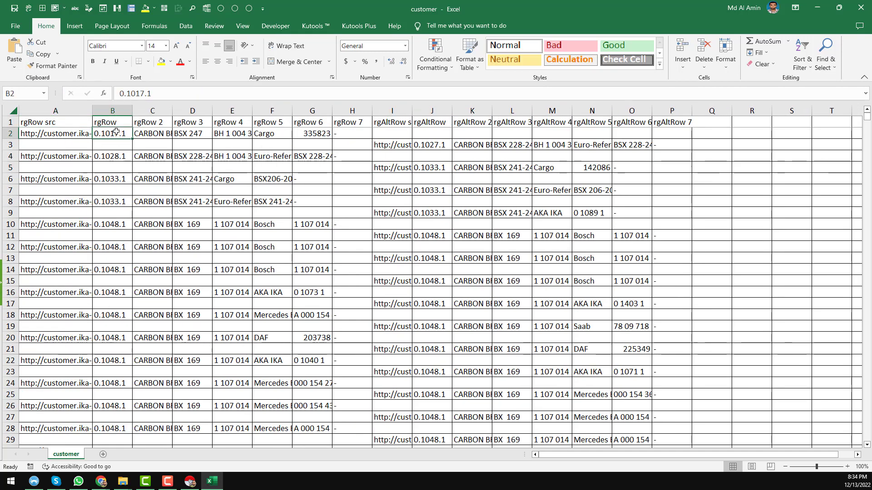
{"action": "left_click", "coordinate": [156, 135]}
{"action": "left_click", "coordinate": [230, 134]}
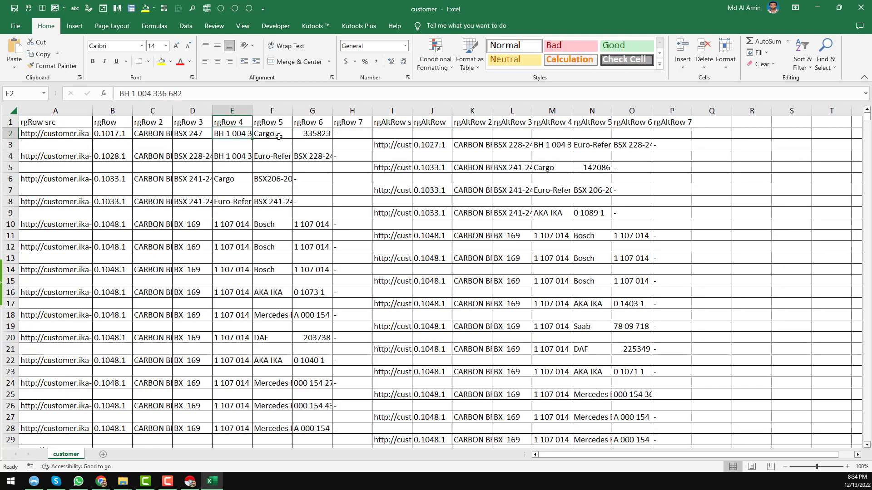
{"action": "left_click", "coordinate": [319, 138]}
Widen column I to show its rgAltRow src header, then restore Excel to a smaller window
{"action": "left_click", "coordinate": [392, 145]}
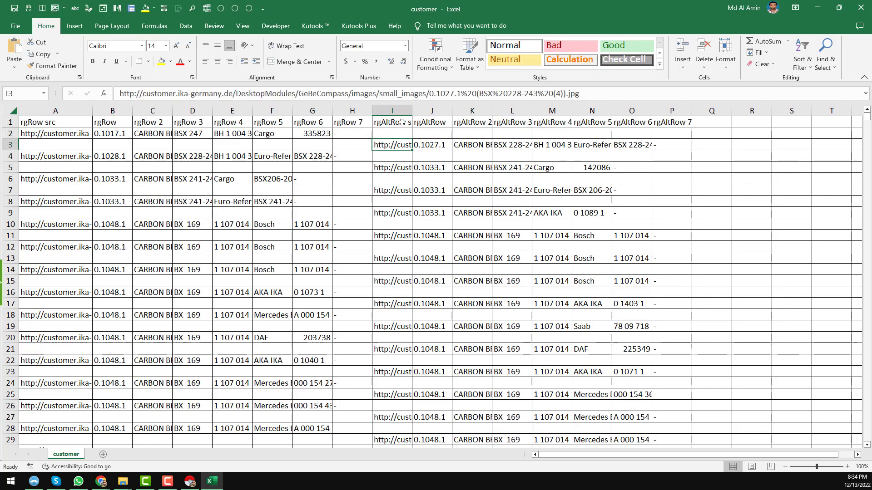
{"action": "left_click", "coordinate": [402, 122]}
{"action": "left_click_drag", "start_coordinate": [413, 111], "coordinate": [425, 111]}
{"action": "left_click", "coordinate": [405, 134]}
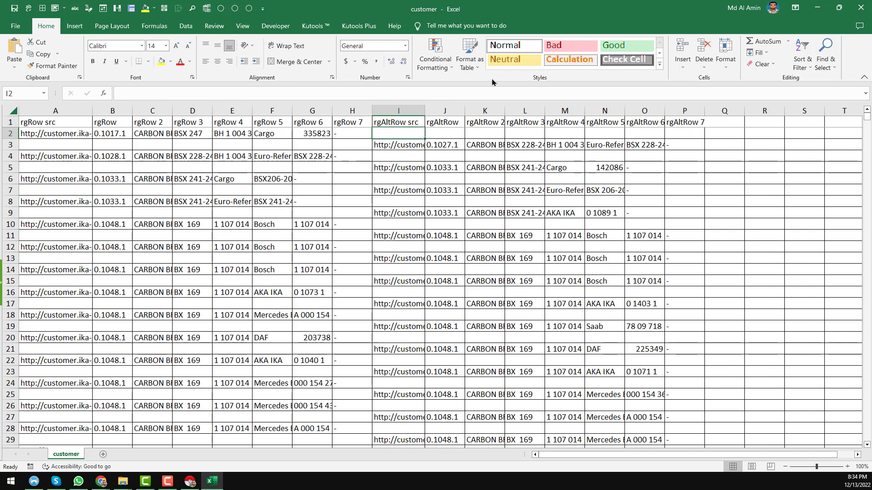
{"action": "left_click_drag", "start_coordinate": [519, 6], "coordinate": [730, 148]}
Return the GEBE-Compass product list to page 1
{"action": "left_click", "coordinate": [163, 3]}
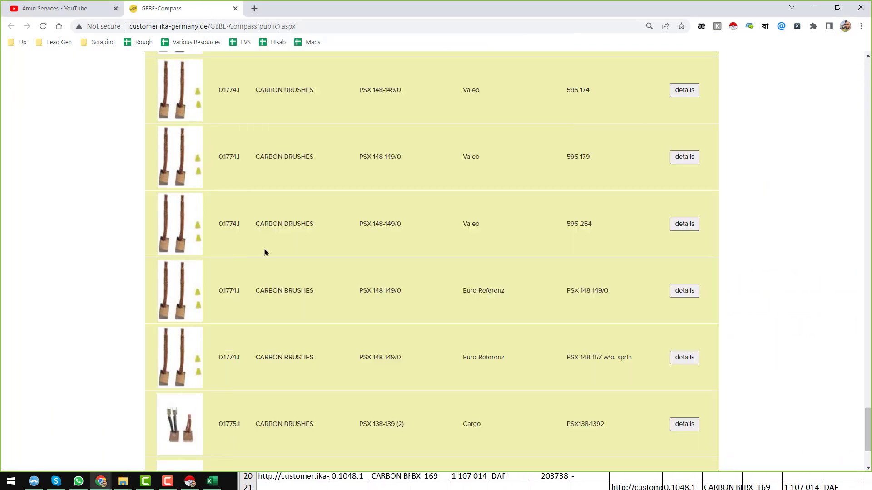
{"action": "scroll", "coordinate": [296, 347], "scroll_direction": "down", "scroll_amount": 3}
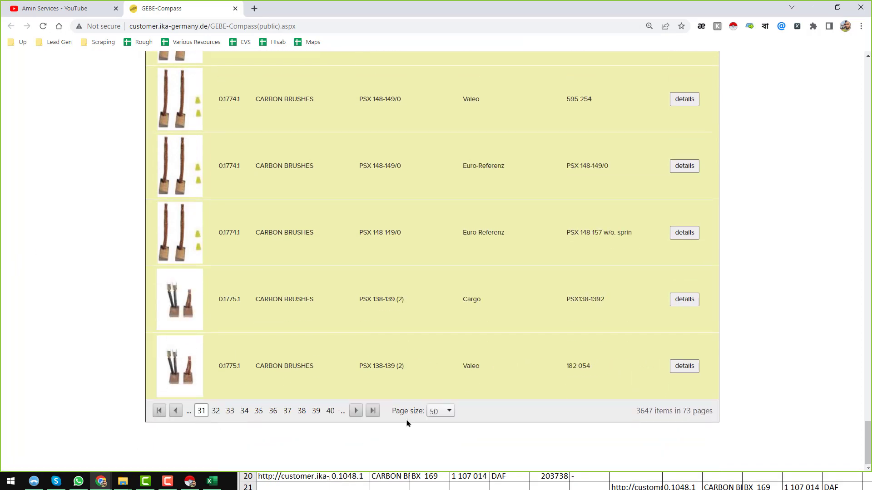
{"action": "left_click", "coordinate": [166, 413]}
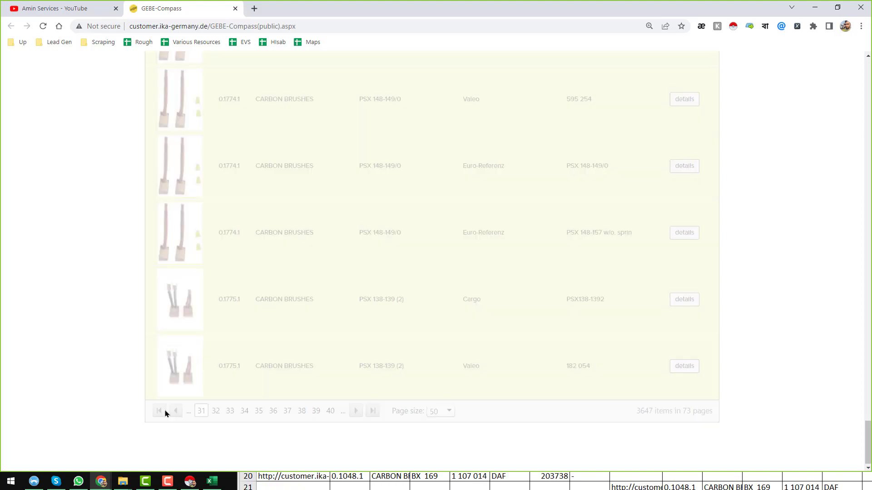
{"action": "scroll", "coordinate": [337, 335], "scroll_direction": "up", "scroll_amount": 15}
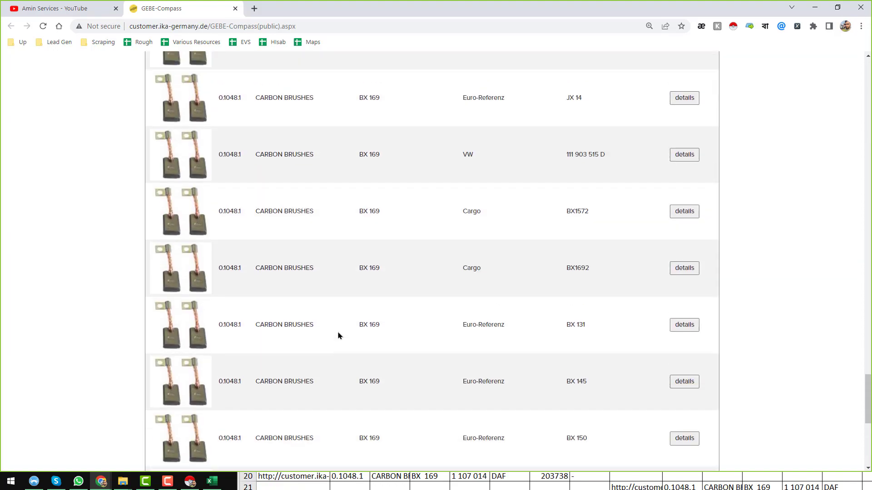
{"action": "scroll", "coordinate": [338, 335], "scroll_direction": "up", "scroll_amount": 20}
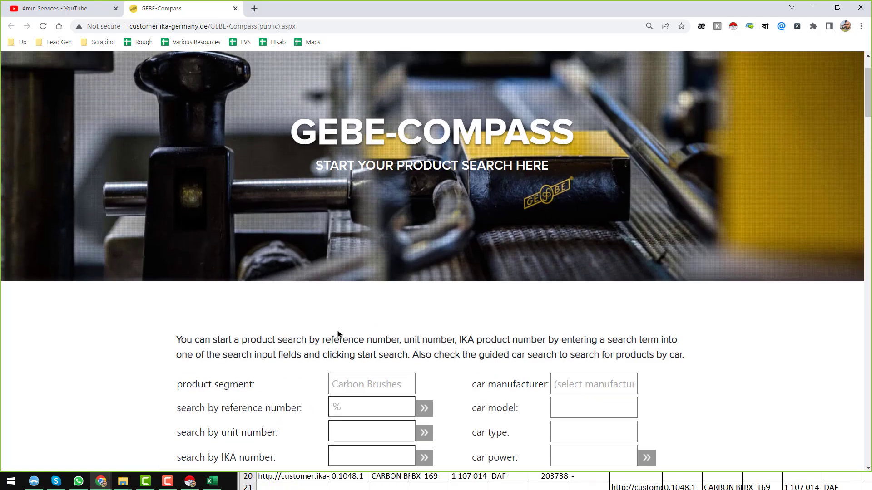
{"action": "scroll", "coordinate": [336, 334], "scroll_direction": "down", "scroll_amount": 8}
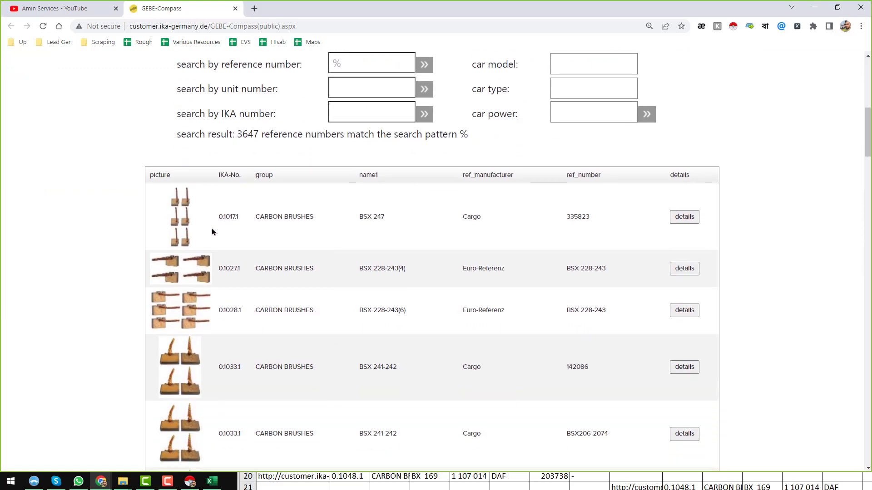
Close the data scraper, maximize Excel, select IKA number 0.1017.1 in B2, then minimize Excel
{"action": "left_click", "coordinate": [212, 481]}
{"action": "left_click", "coordinate": [189, 481]}
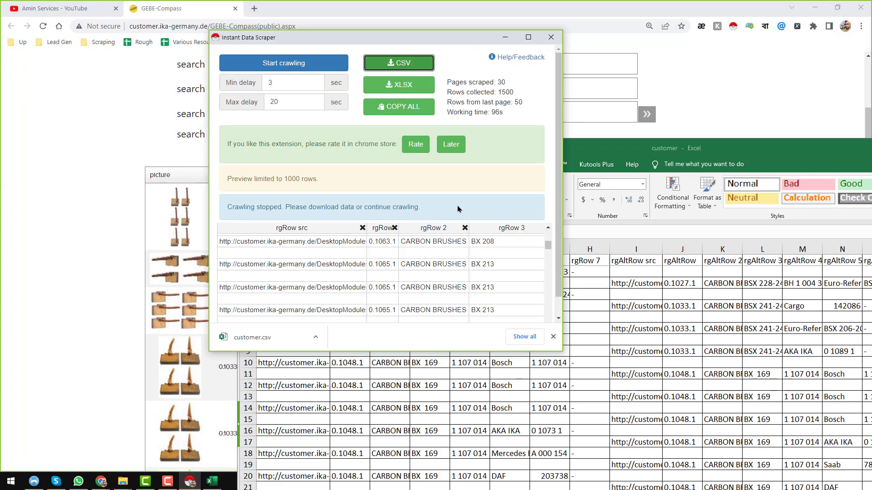
{"action": "left_click", "coordinate": [551, 39]}
{"action": "left_click_drag", "start_coordinate": [606, 153], "coordinate": [405, 98]}
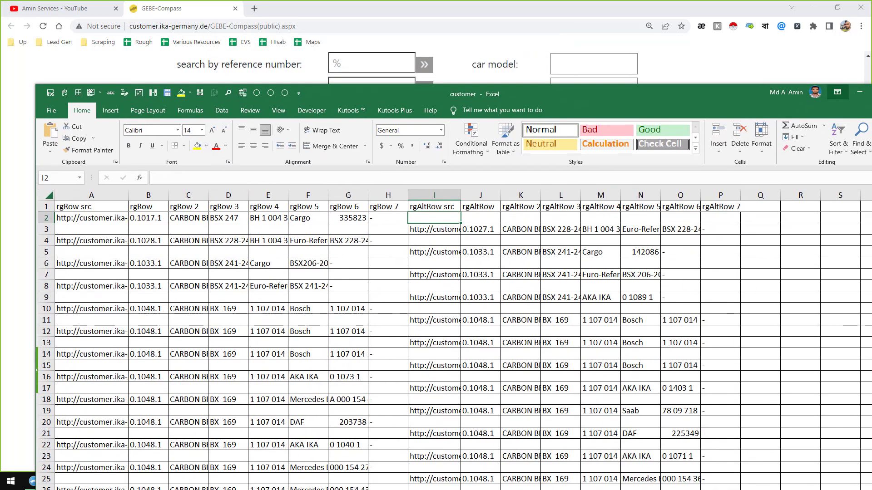
{"action": "left_click_drag", "start_coordinate": [851, 98], "coordinate": [810, 83]}
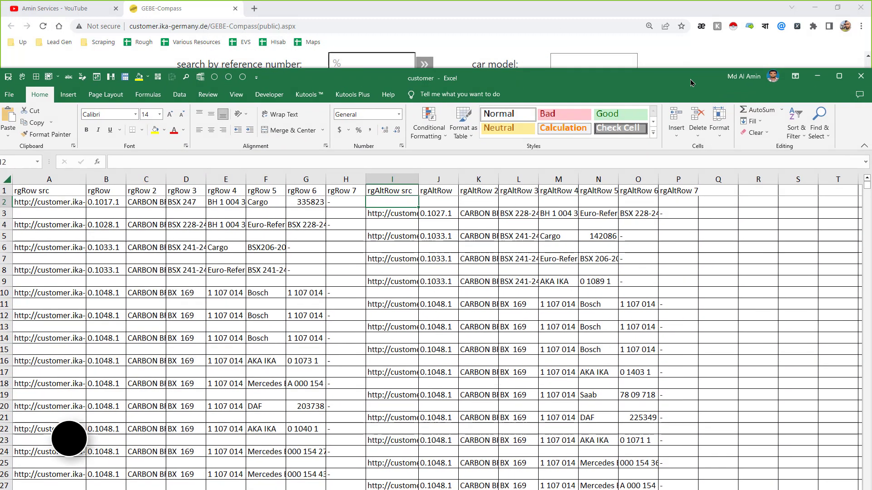
{"action": "left_click", "coordinate": [838, 78]}
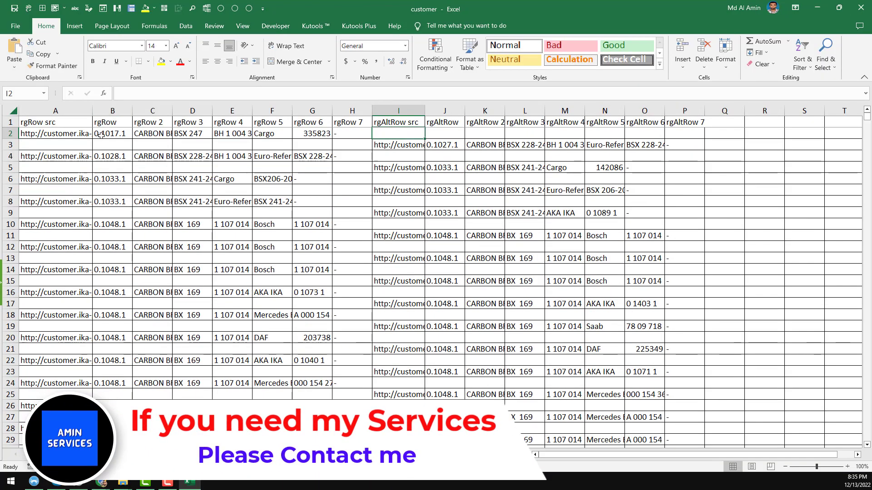
{"action": "left_click", "coordinate": [116, 134]}
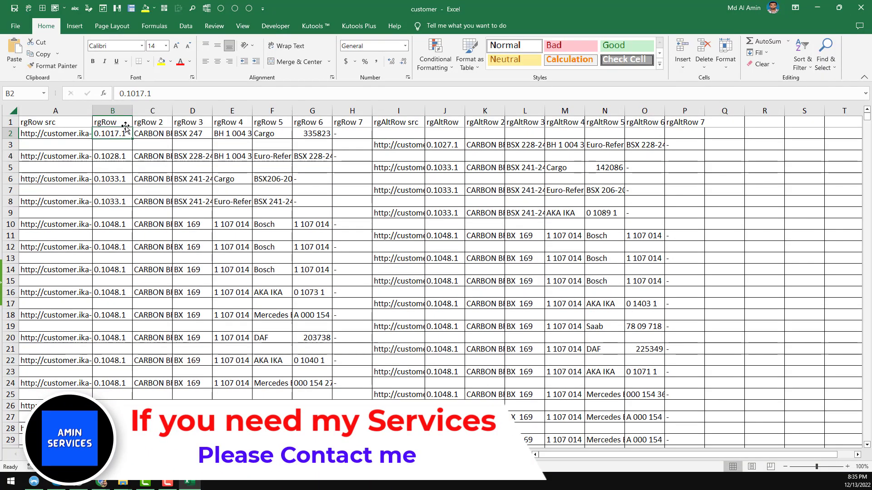
{"action": "left_click", "coordinate": [817, 8]}
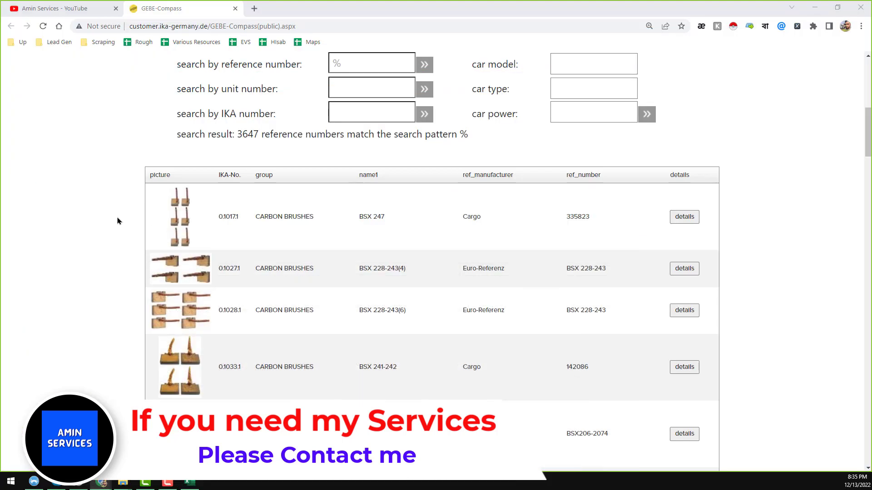
Find IKA numbers 0.1017.1 and 0.1028.1 on the GEBE-Compass page with the find bar
{"action": "key", "text": "ctrl+f"}
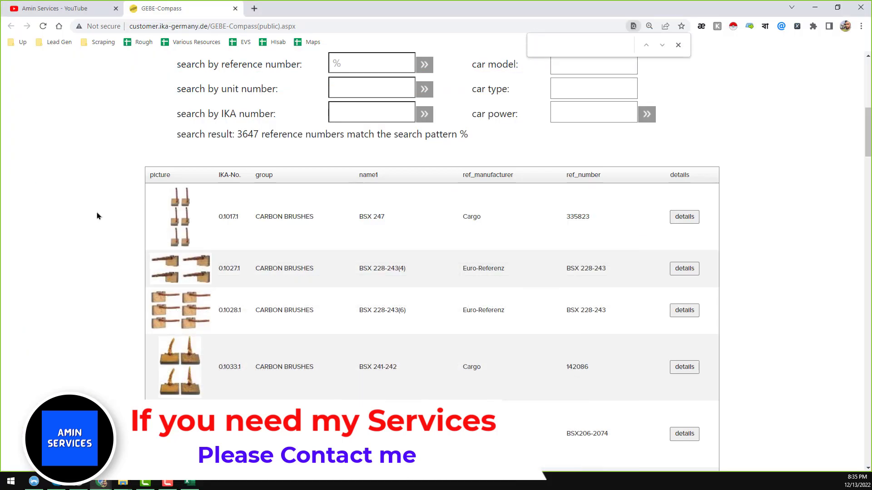
{"action": "type", "text": "0.1017.1"}
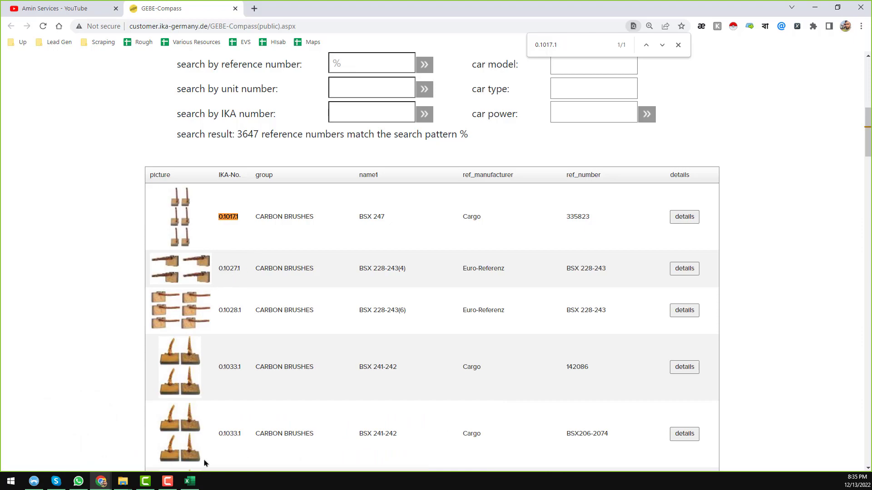
{"action": "left_click", "coordinate": [190, 481]}
{"action": "left_click", "coordinate": [115, 155]}
{"action": "key", "text": "ctrl+c"}
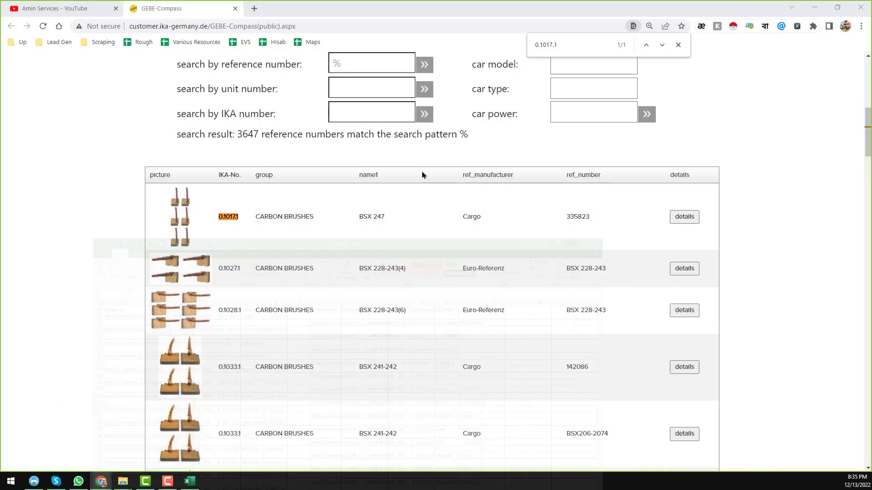
{"action": "left_click", "coordinate": [816, 7]}
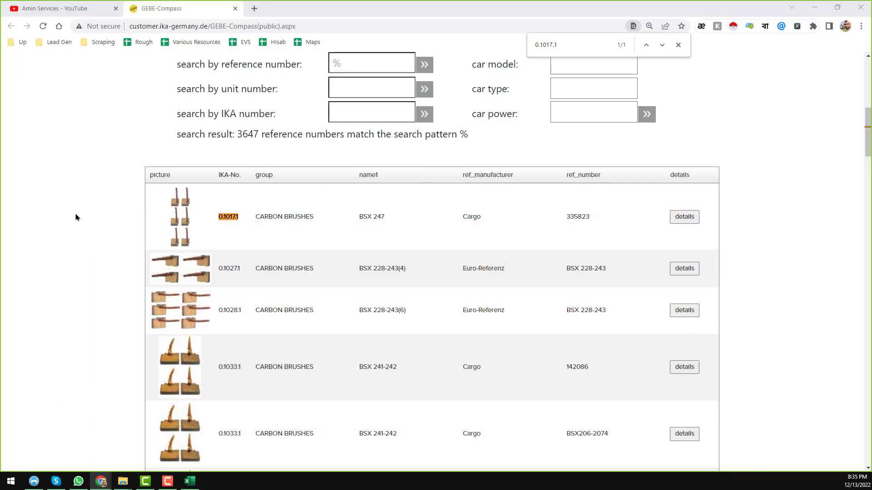
{"action": "key", "text": "ctrl+f"}
{"action": "key", "text": "ctrl+v"}
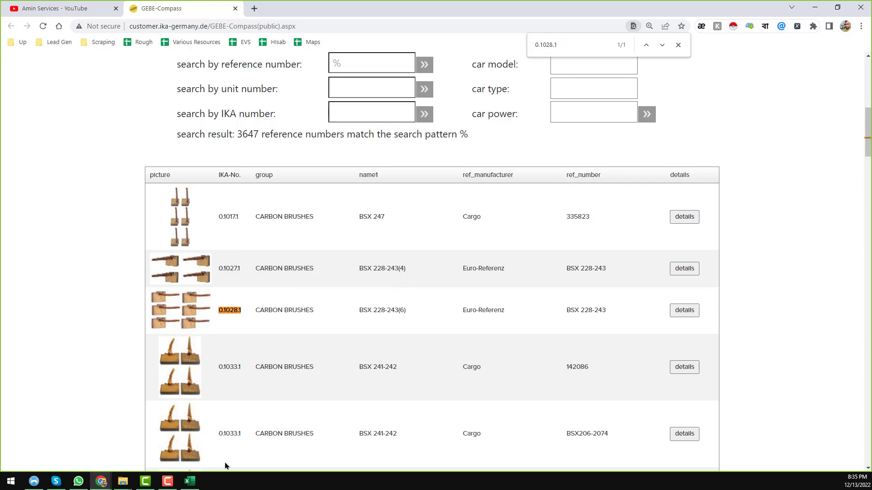
Find 0.1027.1 from the alternate-row block on the page, then return to Excel at I3
{"action": "left_click", "coordinate": [190, 482]}
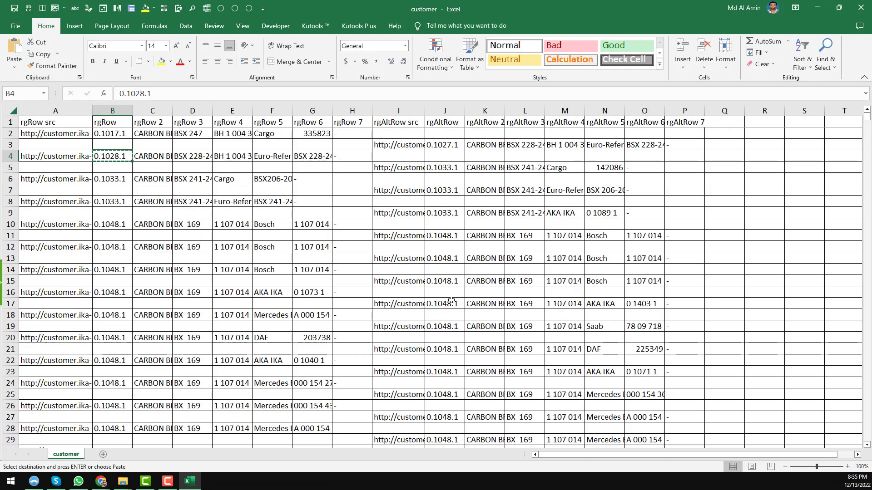
{"action": "left_click", "coordinate": [410, 134]}
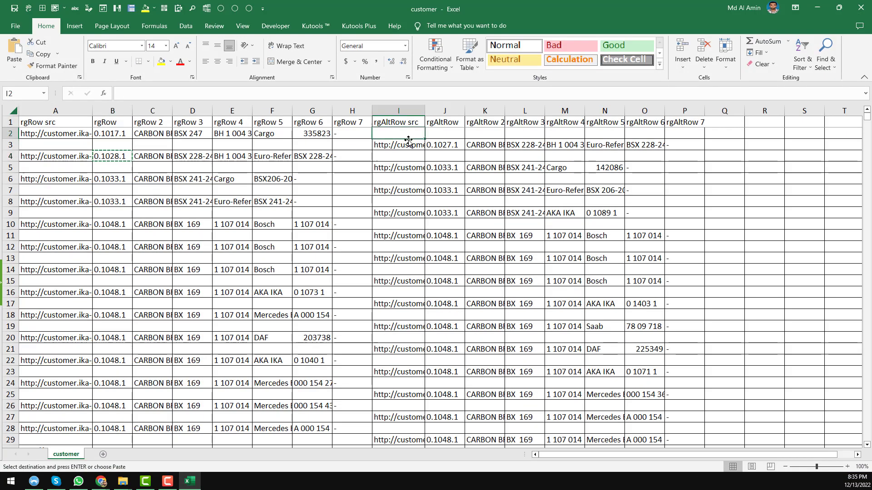
{"action": "left_click", "coordinate": [450, 145]}
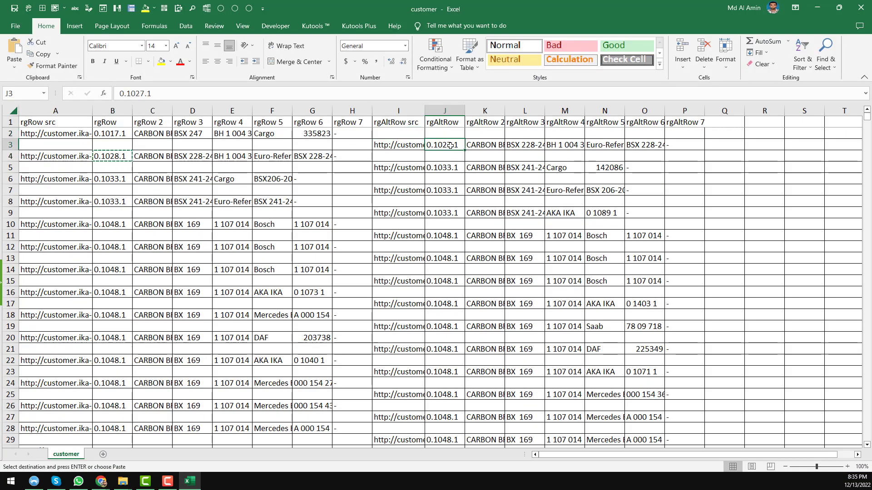
{"action": "left_click", "coordinate": [817, 8]}
{"action": "key", "text": "ctrl+f"}
{"action": "key", "text": "ctrl+v"}
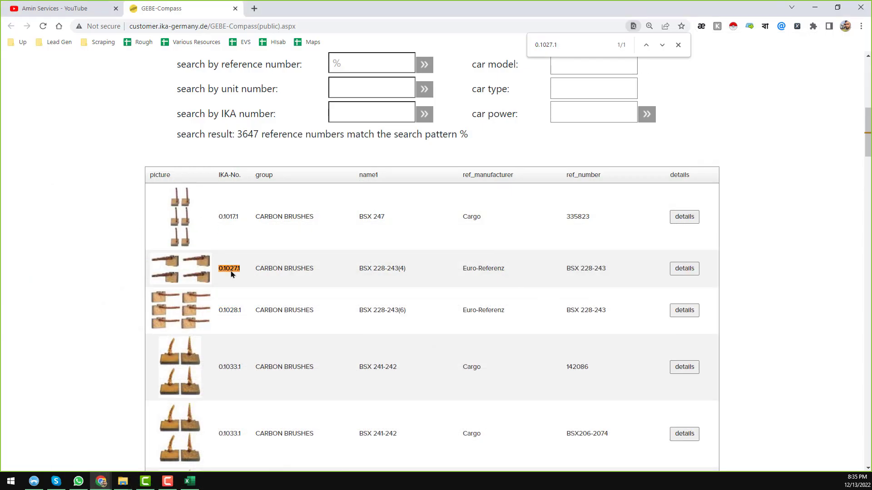
{"action": "left_click", "coordinate": [189, 481]}
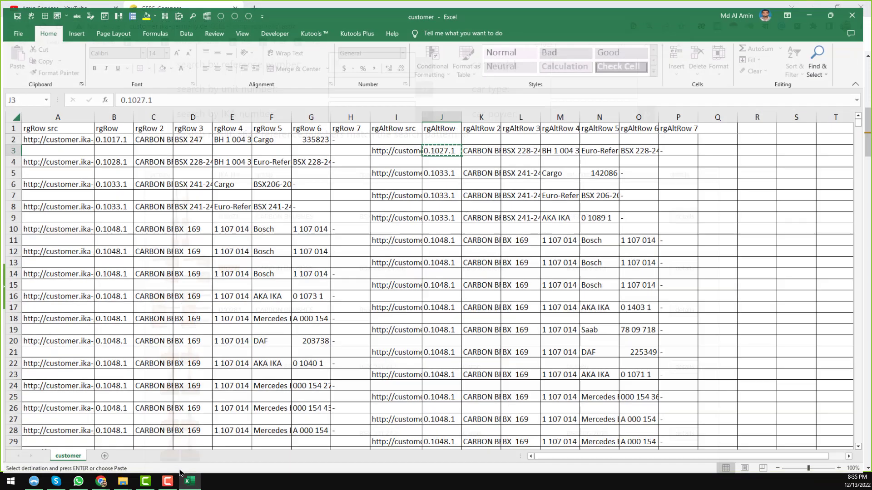
{"action": "left_click", "coordinate": [588, 188]}
{"action": "left_click", "coordinate": [406, 147]}
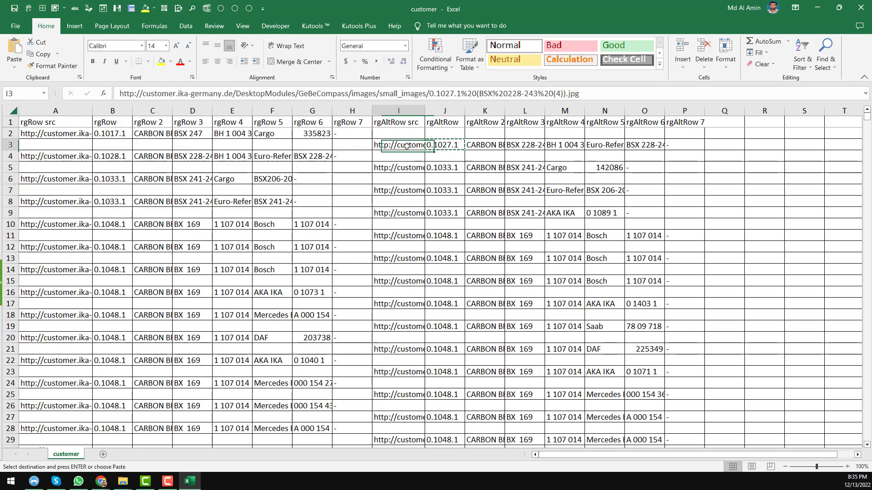
Insert a blank column at I between the two data blocks
{"action": "left_click", "coordinate": [380, 106]}
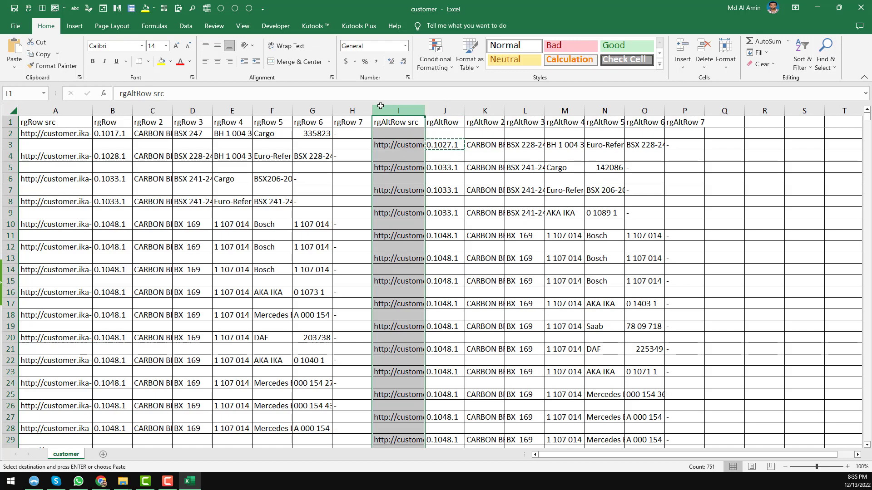
{"action": "key", "text": "ctrl+v"}
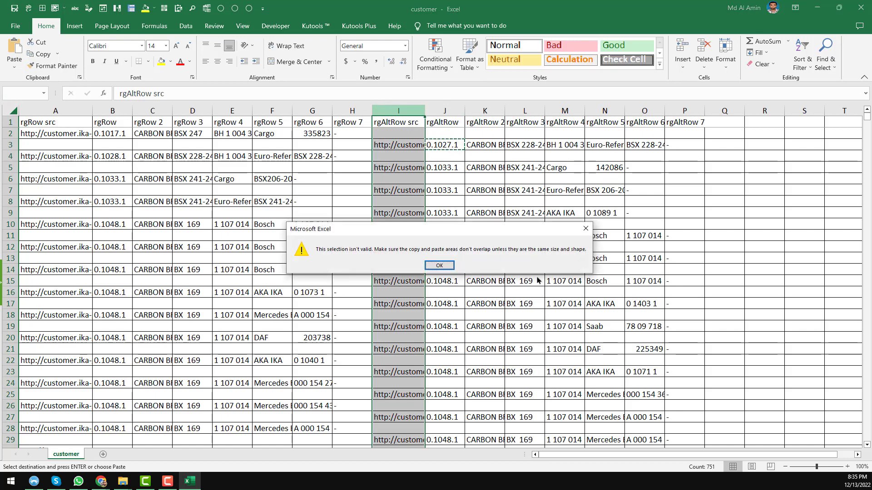
{"action": "left_click", "coordinate": [439, 265]}
{"action": "key", "text": "Escape"}
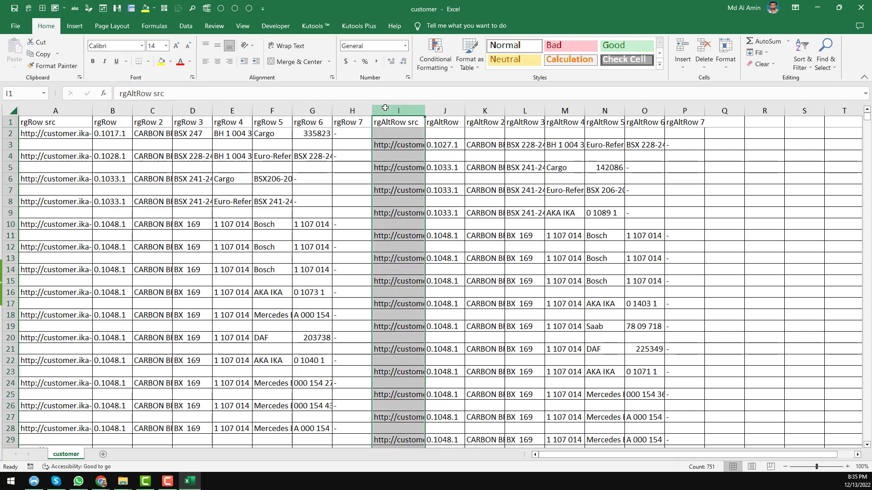
{"action": "key", "text": "ctrl+shift+plus"}
{"action": "left_click", "coordinate": [396, 154]}
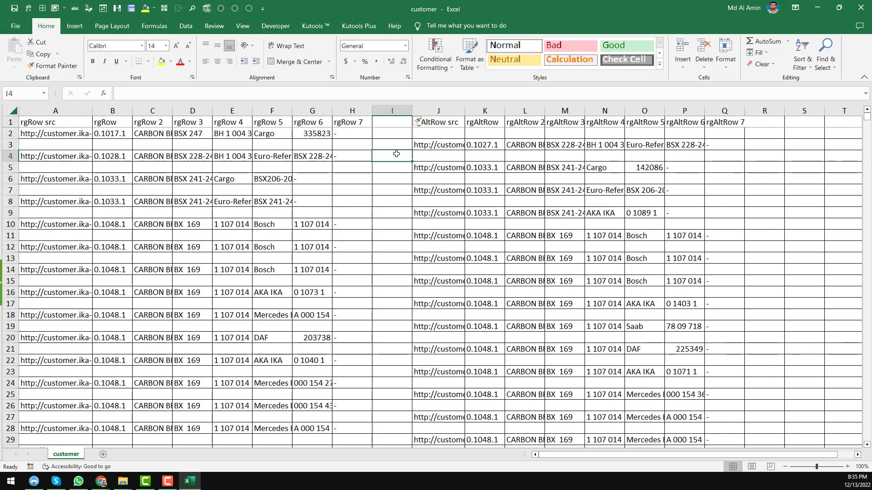
Delete the empty cells J2:Q2, shifting cells up so rgAltRow aligns with rgRow
{"action": "left_click", "coordinate": [438, 132]}
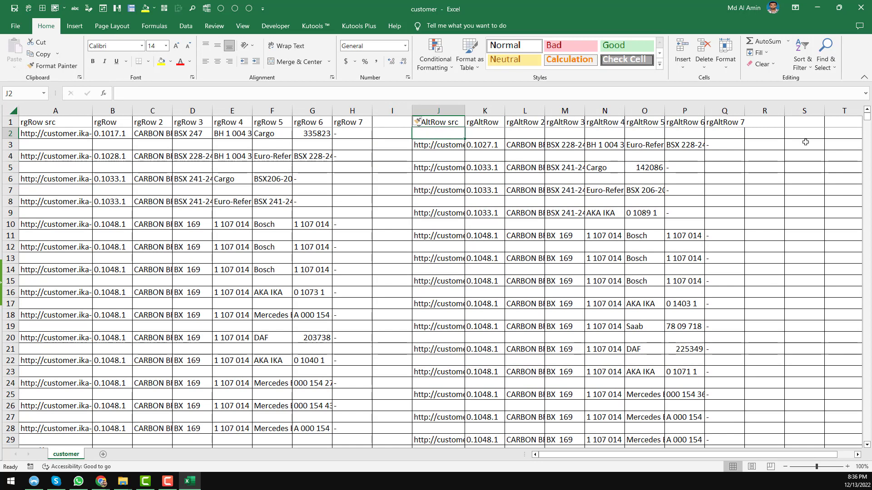
{"action": "left_click", "coordinate": [735, 133], "text": "shift"}
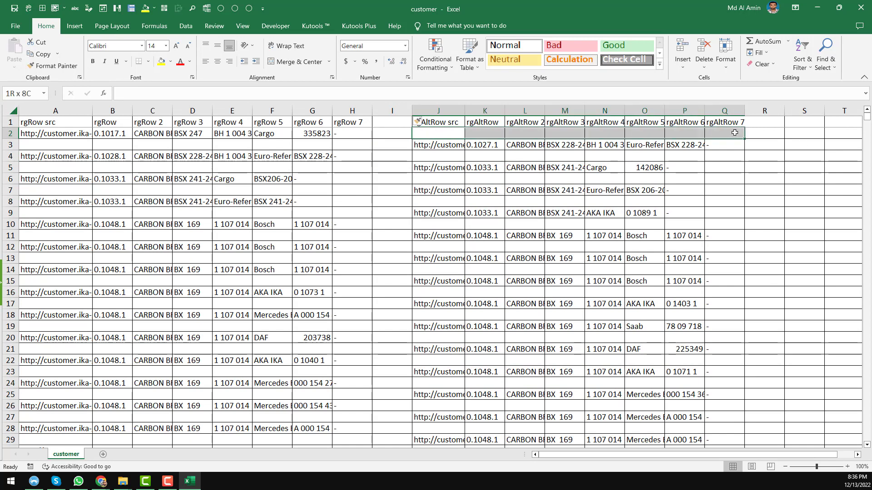
{"action": "key", "text": "ctrl+minus"}
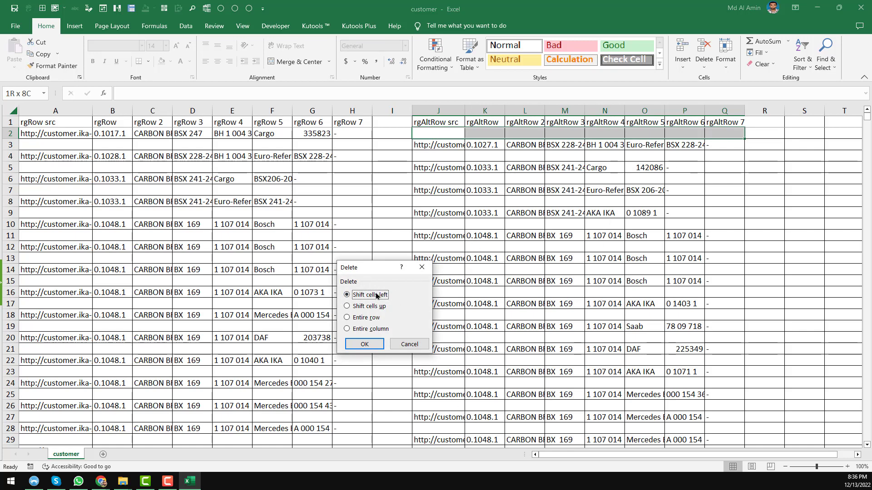
{"action": "left_click", "coordinate": [363, 306]}
{"action": "left_click", "coordinate": [365, 344]}
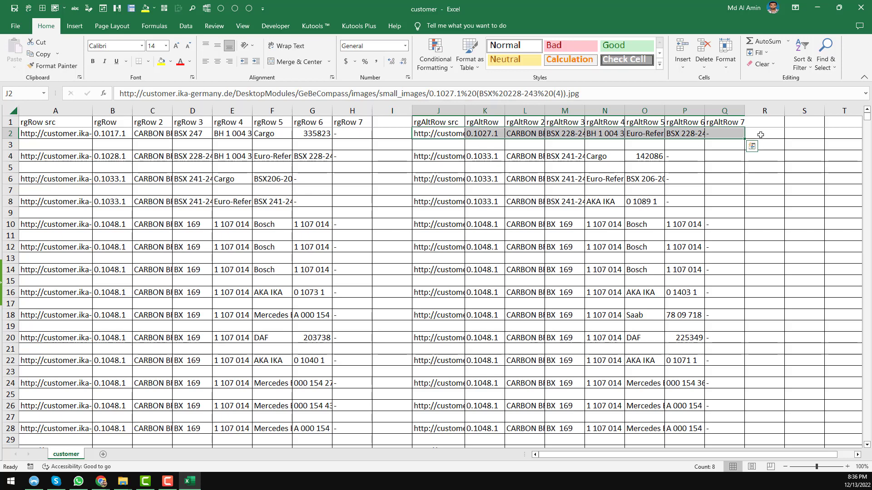
{"action": "left_click", "coordinate": [772, 133]}
{"action": "left_click", "coordinate": [396, 135]}
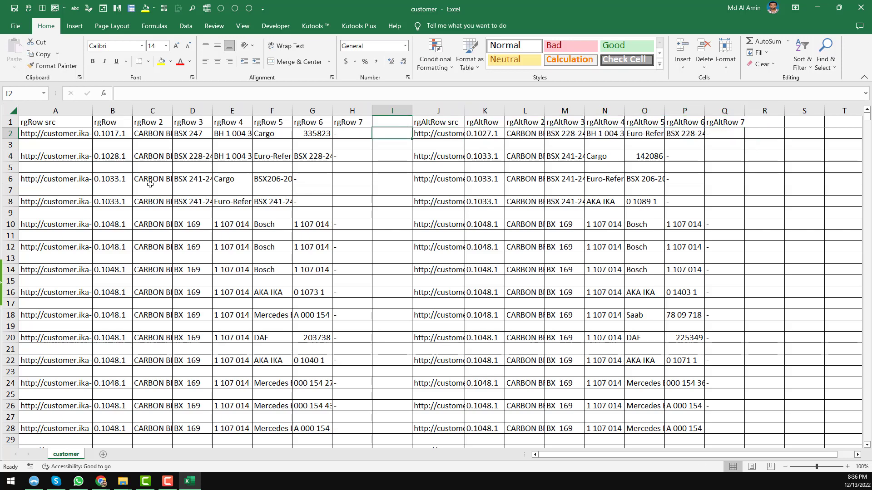
Remove the 749 blank rows with Kutools Delete Blank Rows, then select column A
{"action": "left_click", "coordinate": [13, 111]}
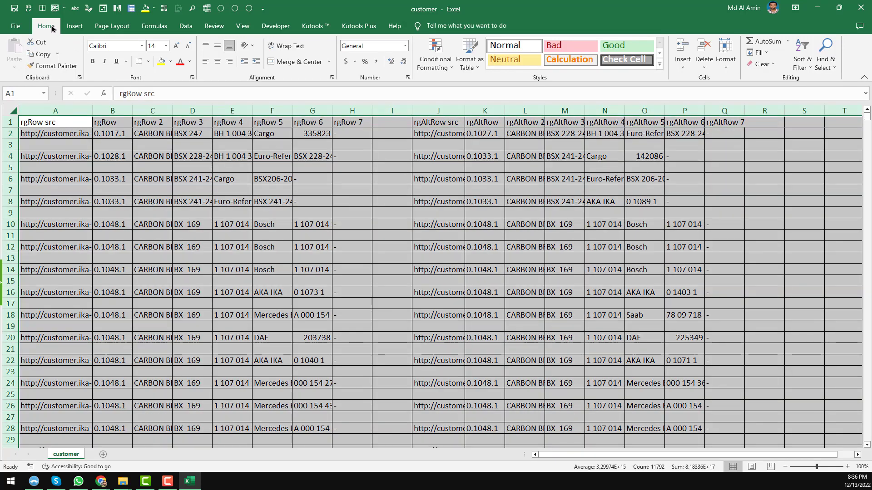
{"action": "left_click", "coordinate": [319, 28]}
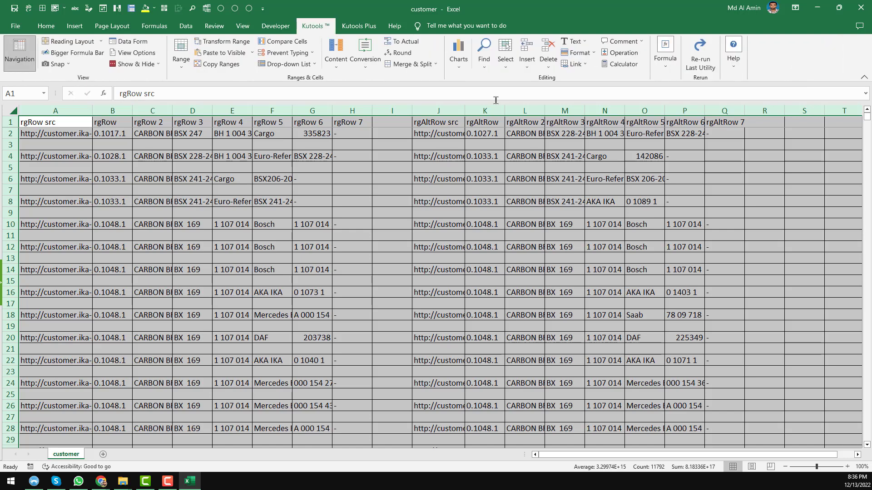
{"action": "left_click", "coordinate": [549, 64]}
{"action": "left_click", "coordinate": [576, 79]}
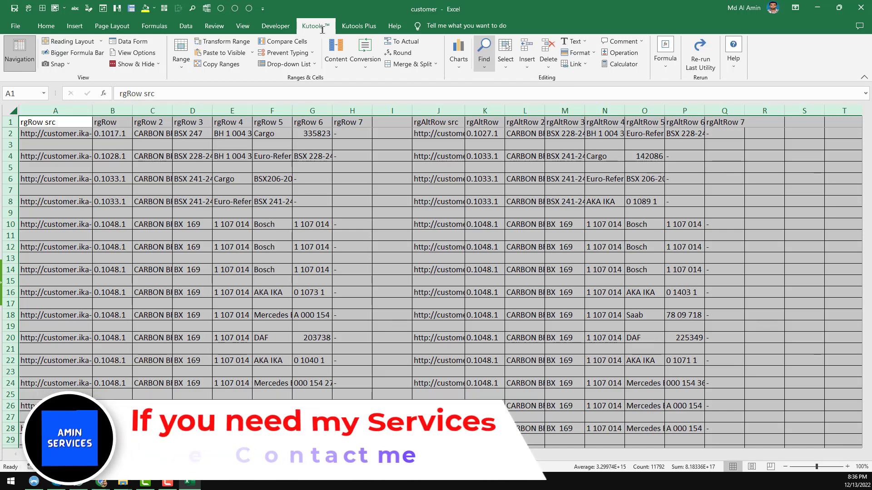
{"action": "left_click", "coordinate": [468, 275]}
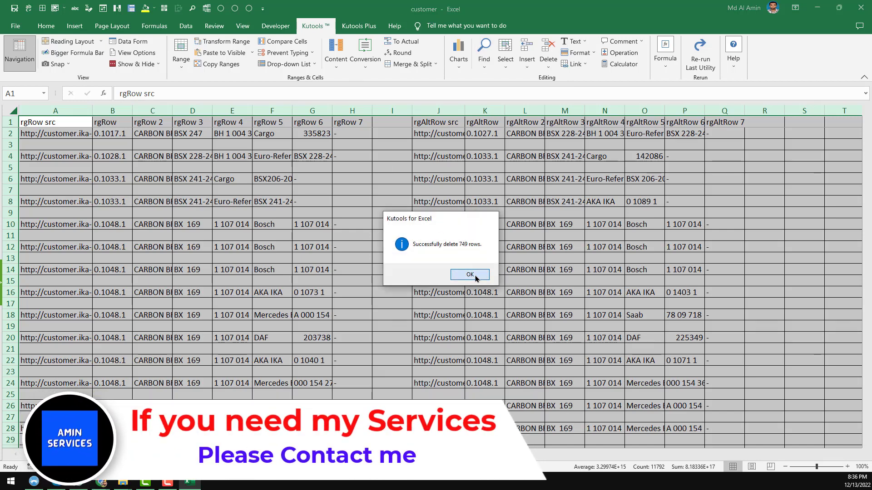
{"action": "left_click", "coordinate": [513, 150]}
{"action": "left_click", "coordinate": [445, 133]}
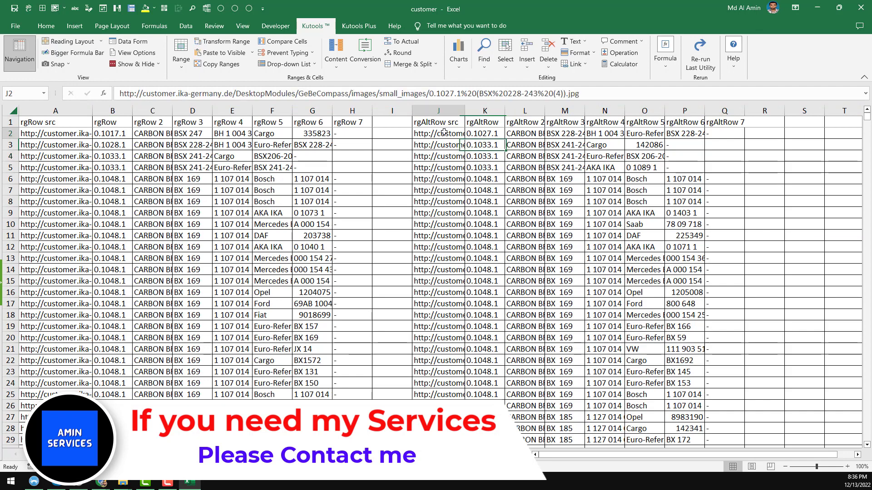
{"action": "left_click", "coordinate": [736, 135]}
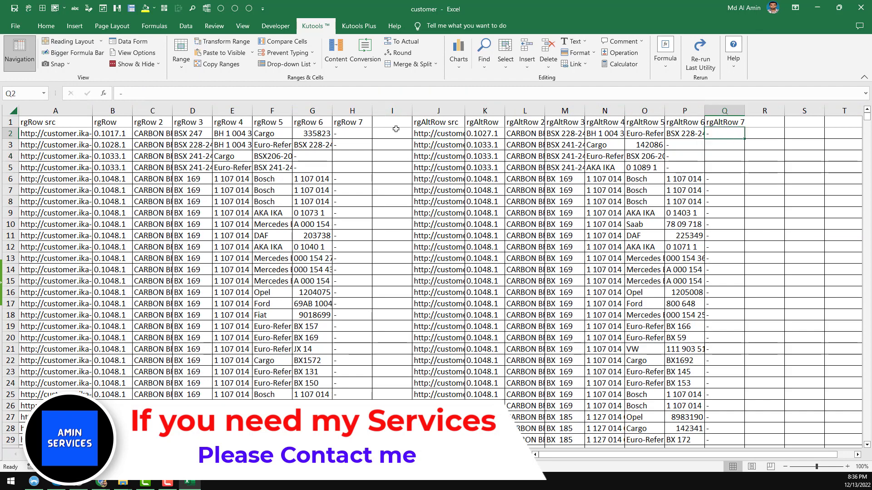
{"action": "left_click", "coordinate": [70, 110]}
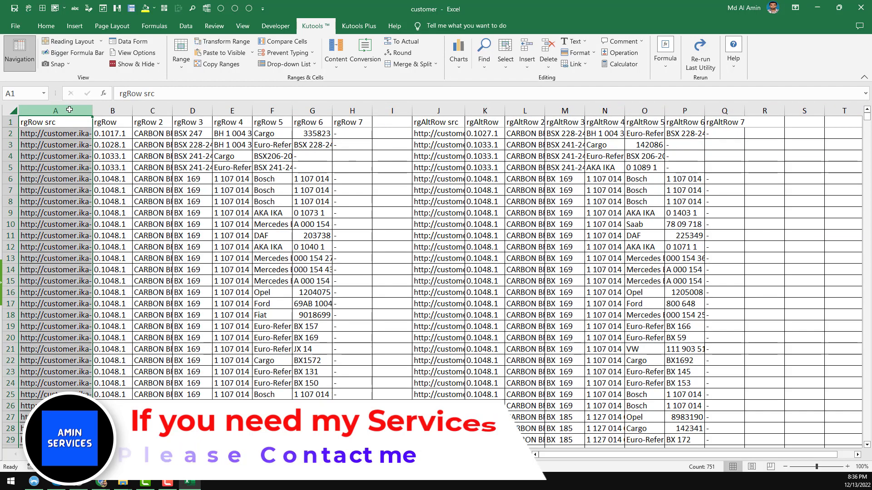
Insert a new column A and fill odd serials 1, 3, 5 … 1499 down to row 751
{"action": "key", "text": "ctrl+shift+plus"}
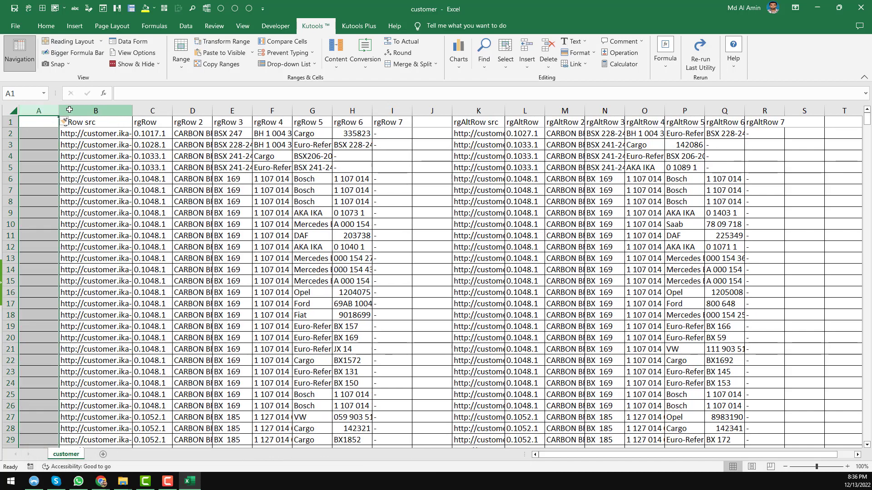
{"action": "left_click", "coordinate": [30, 135]}
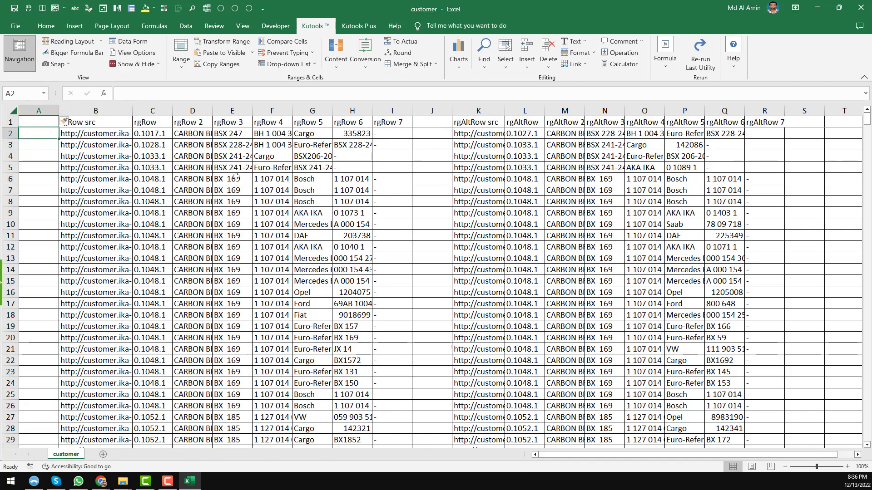
{"action": "type", "text": "1"}
{"action": "key", "text": "Return"}
{"action": "key", "text": "Return"}
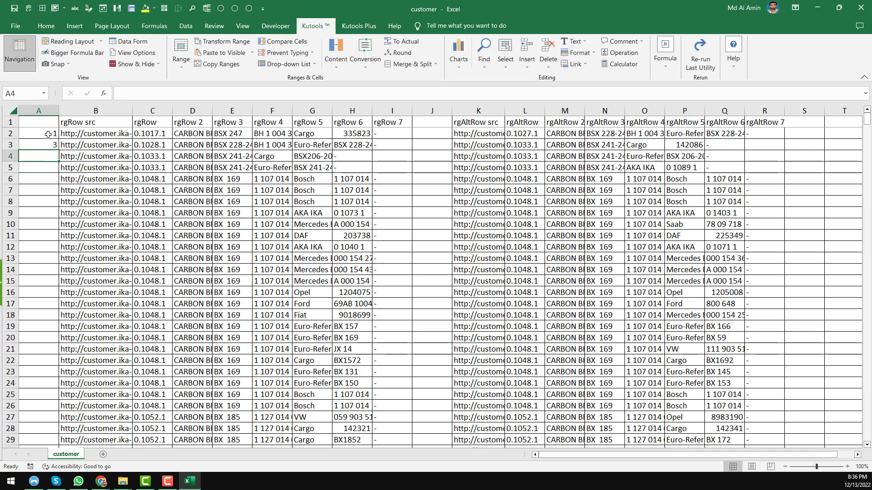
{"action": "left_click_drag", "start_coordinate": [49, 134], "coordinate": [48, 144]}
{"action": "double_click", "coordinate": [57, 150]}
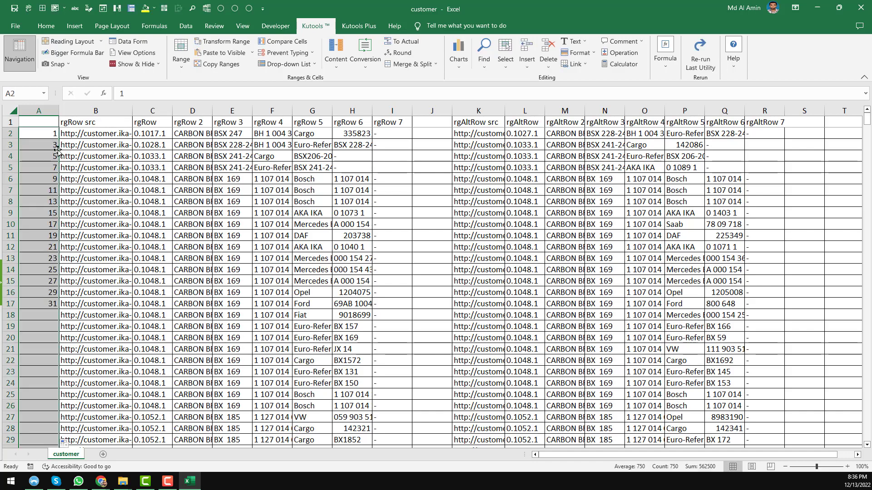
{"action": "left_click", "coordinate": [47, 132]}
{"action": "key", "text": "ctrl+Down"}
{"action": "scroll", "coordinate": [70, 267], "scroll_direction": "down", "scroll_amount": 5}
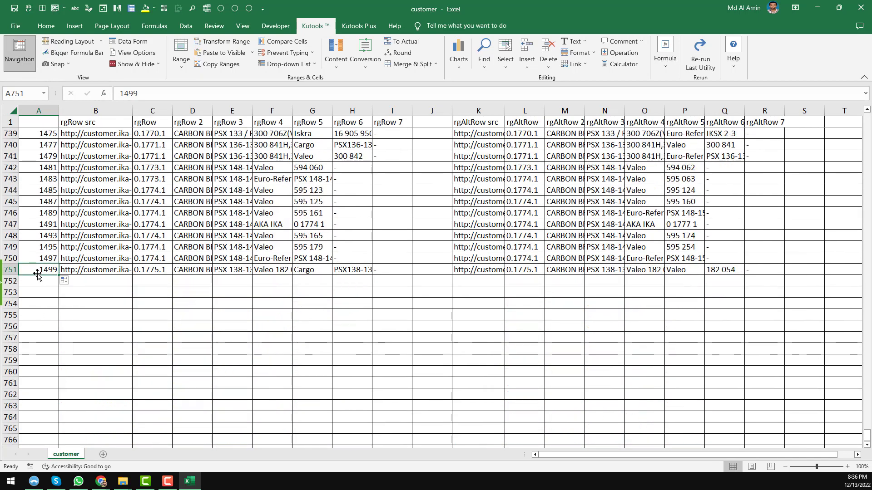
{"action": "key", "text": "ctrl+Up"}
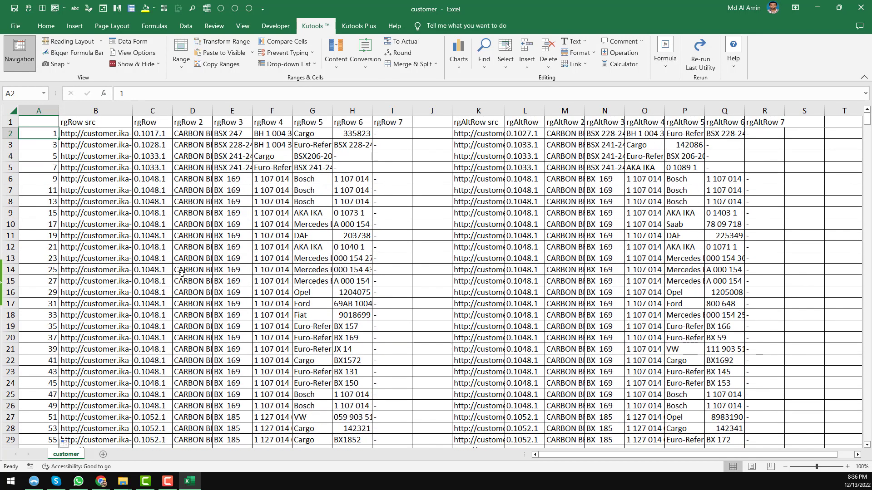
Fill column J with even serials 2, 4, 6 … beside the rgAltRow records
{"action": "left_click", "coordinate": [100, 133]}
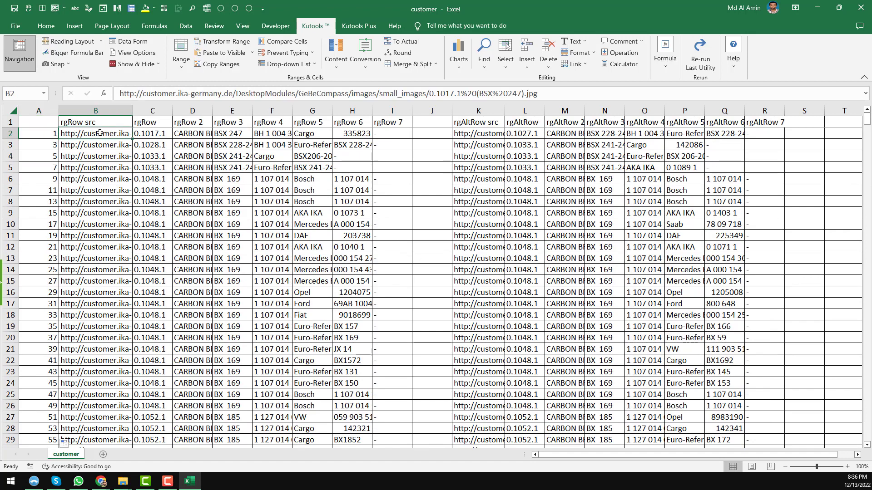
{"action": "left_click", "coordinate": [438, 137]}
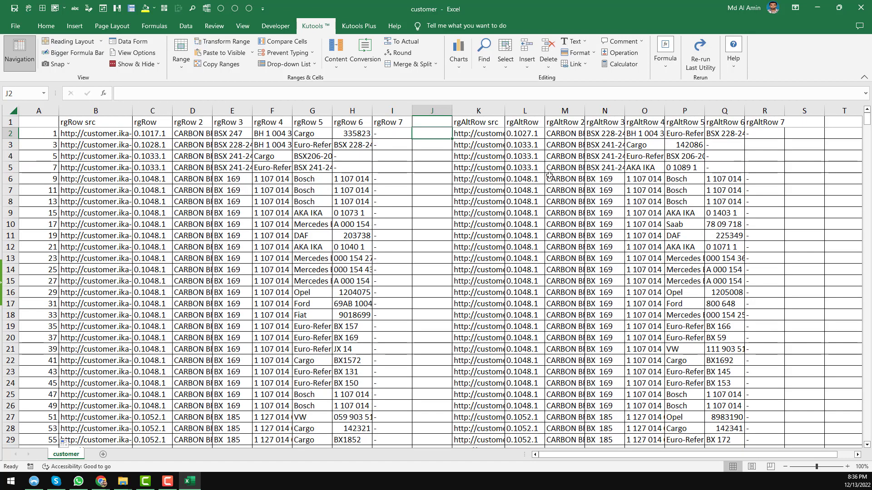
{"action": "type", "text": "2"}
{"action": "key", "text": "Return"}
{"action": "type", "text": "4"}
{"action": "key", "text": "Return"}
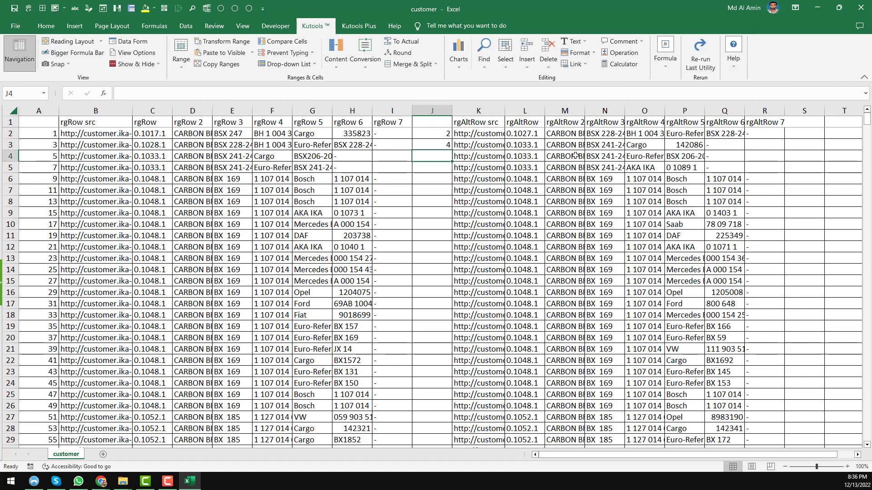
{"action": "left_click_drag", "start_coordinate": [427, 131], "coordinate": [434, 145]}
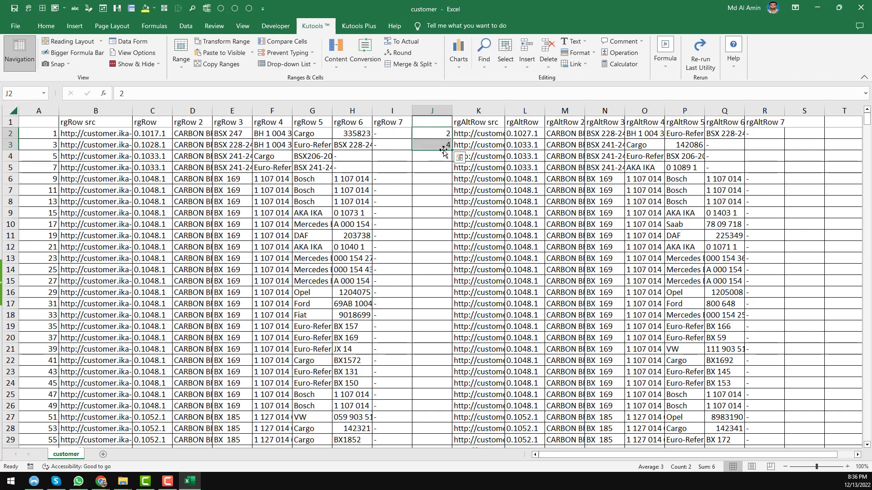
{"action": "double_click", "coordinate": [451, 153]}
{"action": "left_click", "coordinate": [447, 134]}
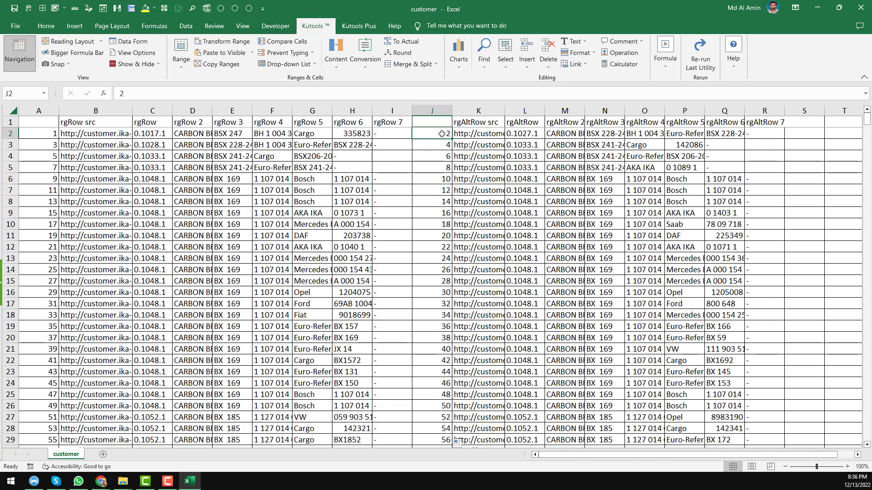
{"action": "left_click", "coordinate": [789, 136], "text": "shift"}
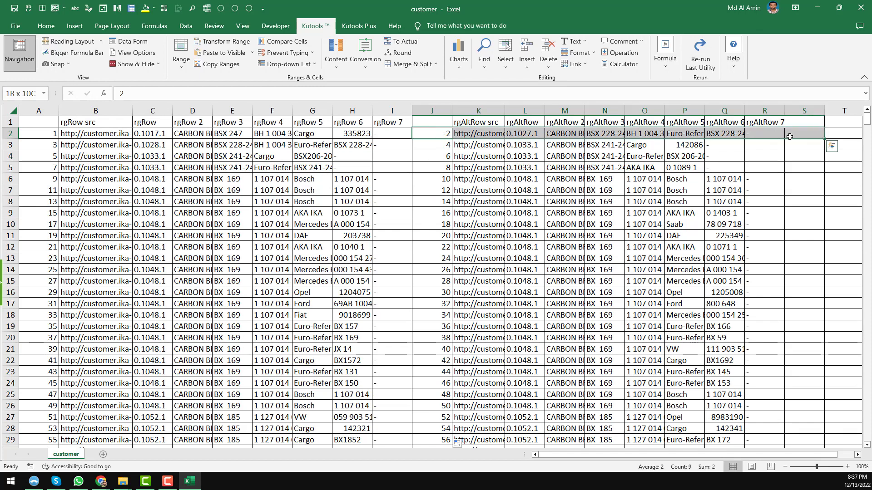
Move the rgAltRow block J2:S751 to start at A752 below the rgRow data
{"action": "key", "text": "ctrl+shift+Down"}
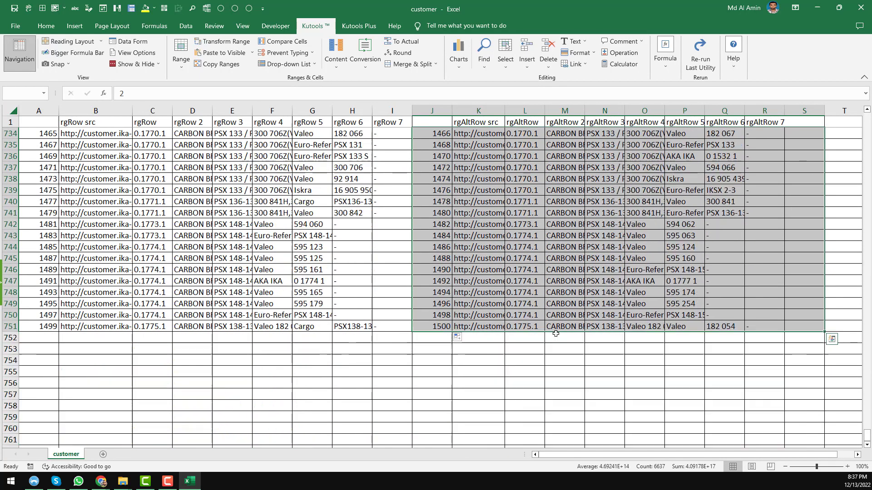
{"action": "key", "text": "ctrl+c"}
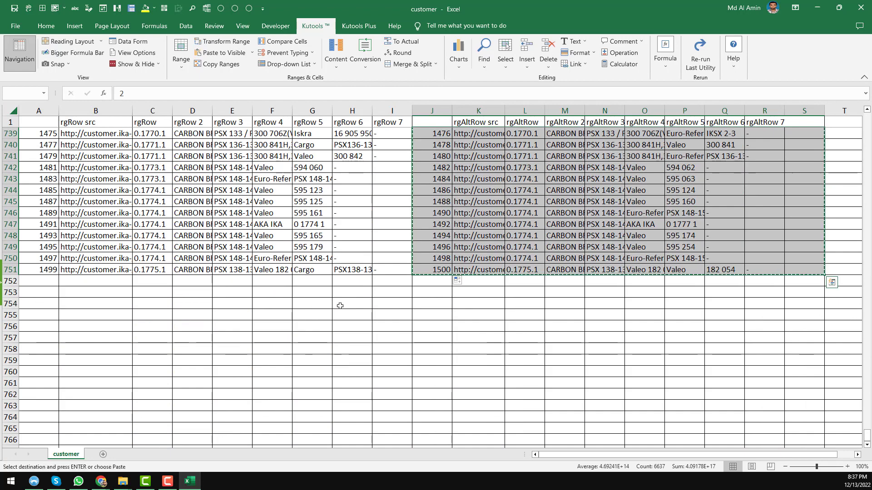
{"action": "left_click", "coordinate": [39, 281]}
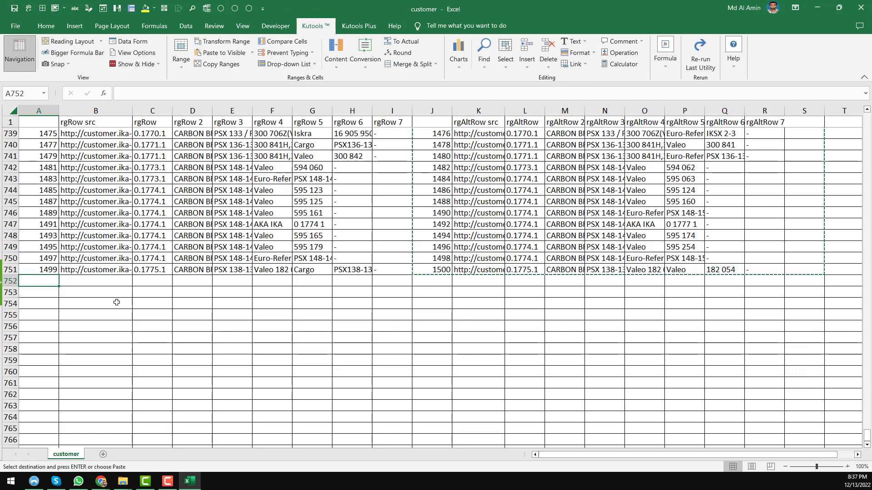
{"action": "key", "text": "ctrl+v"}
{"action": "left_click", "coordinate": [89, 283]}
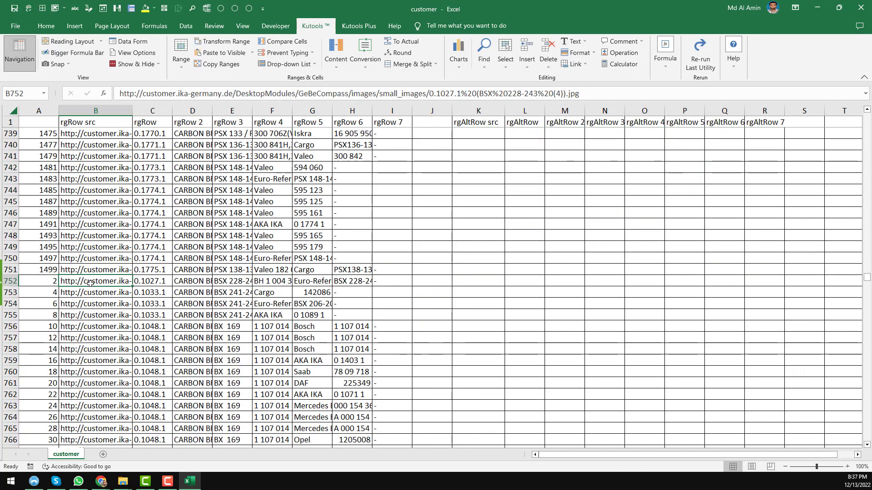
Delete the now-empty columns J through T
{"action": "key", "text": "ctrl+Home"}
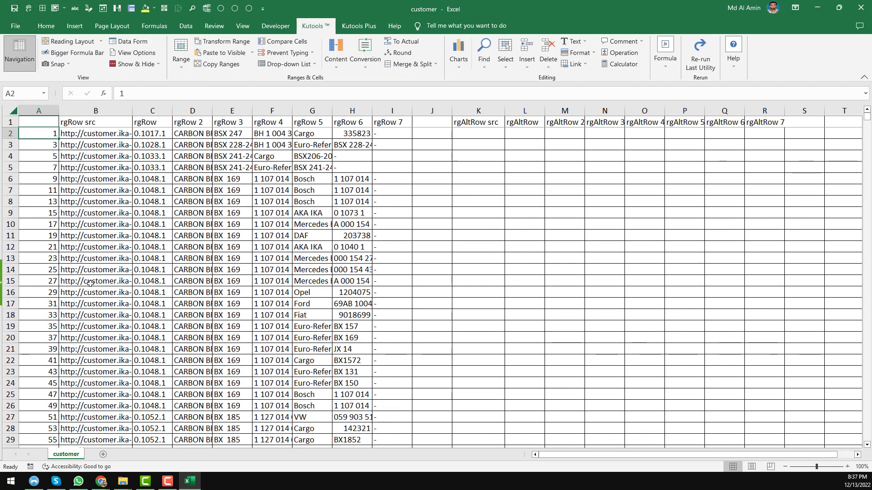
{"action": "left_click_drag", "start_coordinate": [431, 111], "coordinate": [825, 127]}
{"action": "key", "text": "ctrl+minus"}
{"action": "left_click", "coordinate": [439, 157]}
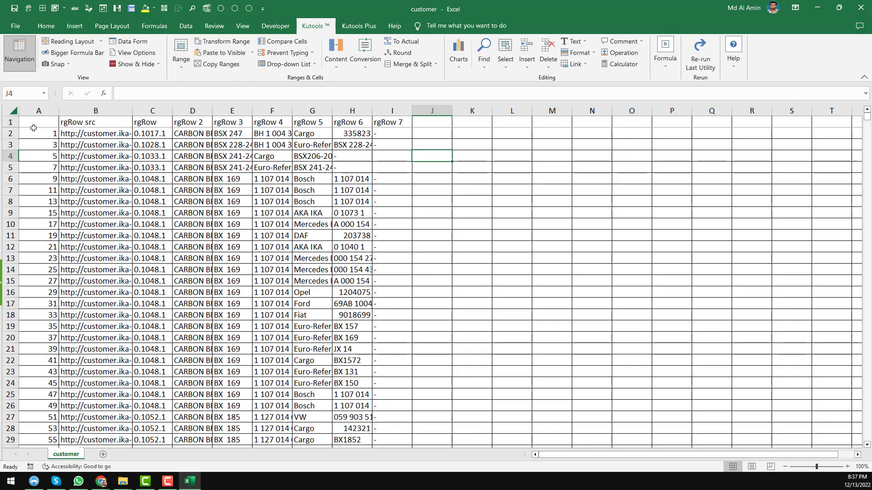
Enter the header 'SL' in cell A1
{"action": "key", "text": "ctrl+Home"}
{"action": "type", "text": "SL"}
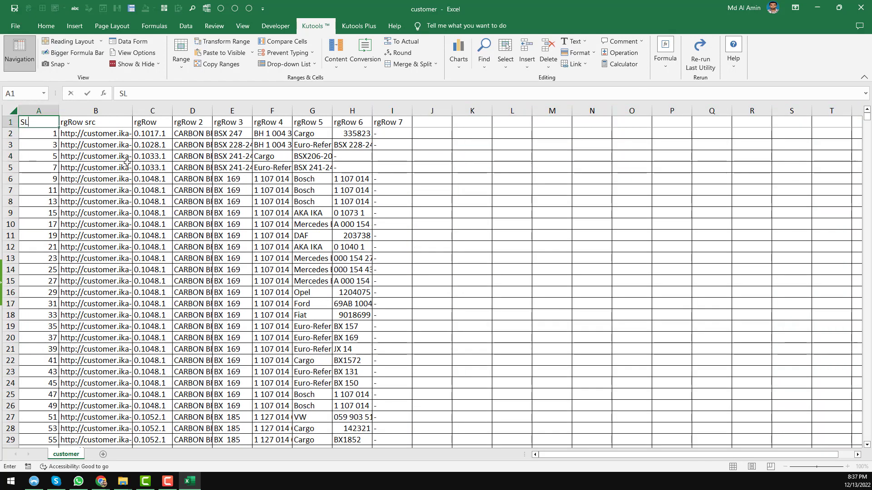
{"action": "key", "text": "Return"}
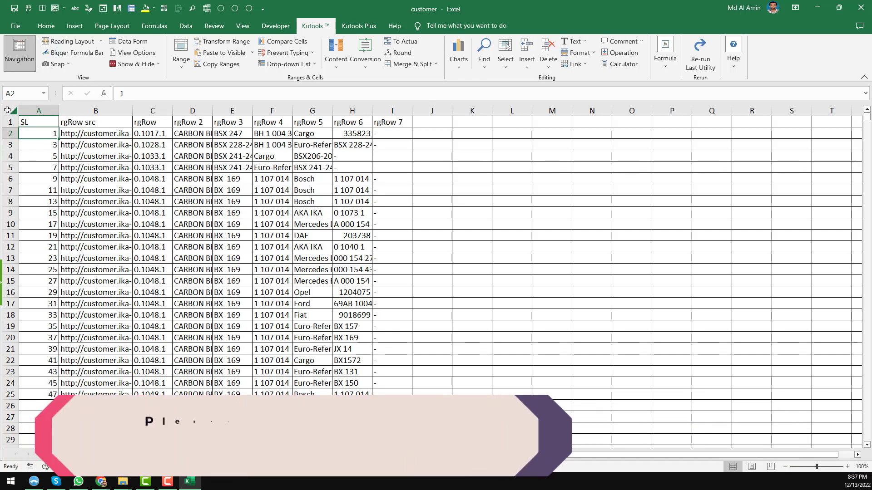
Sort the whole sheet by SL from smallest to largest, with headers
{"action": "left_click", "coordinate": [13, 111]}
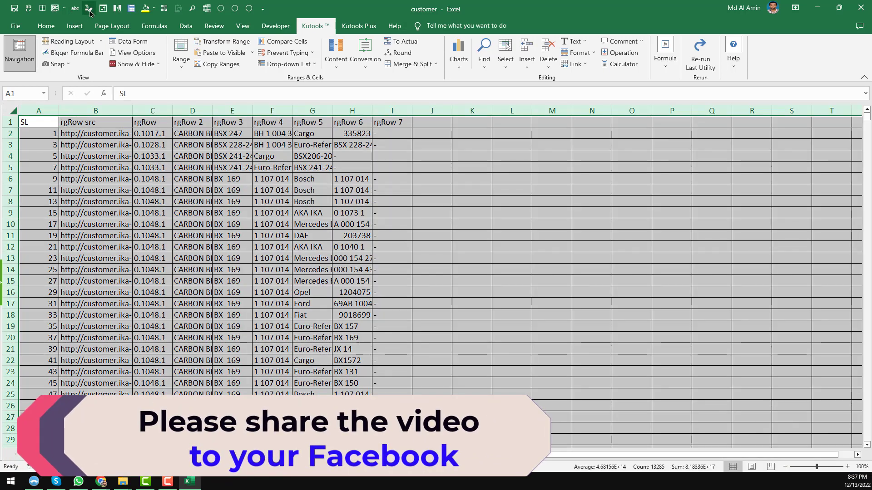
{"action": "left_click", "coordinate": [104, 9]}
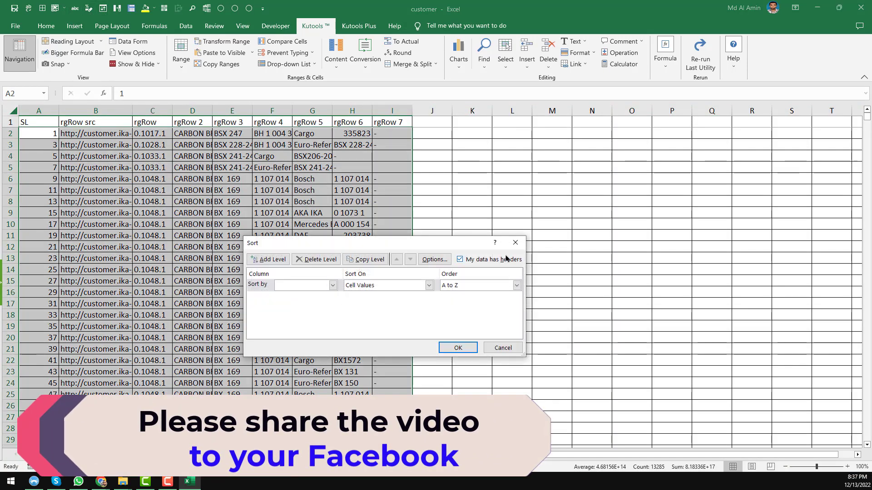
{"action": "left_click", "coordinate": [320, 286]}
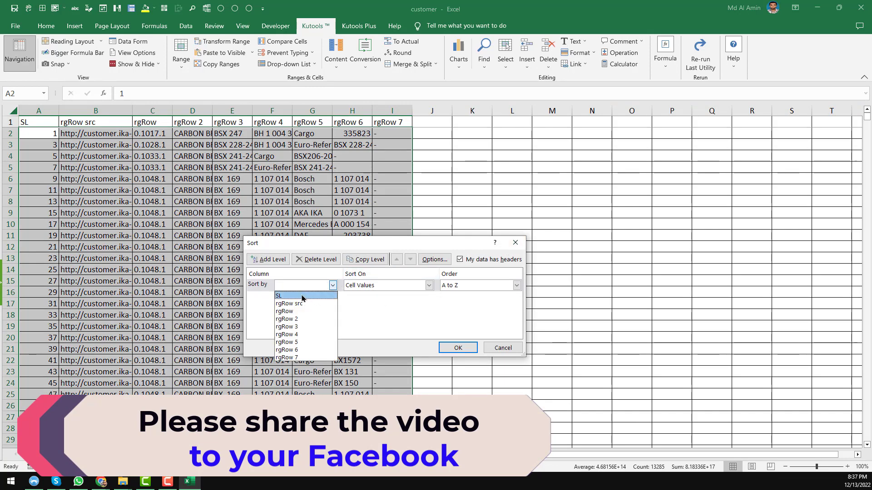
{"action": "left_click", "coordinate": [303, 297]}
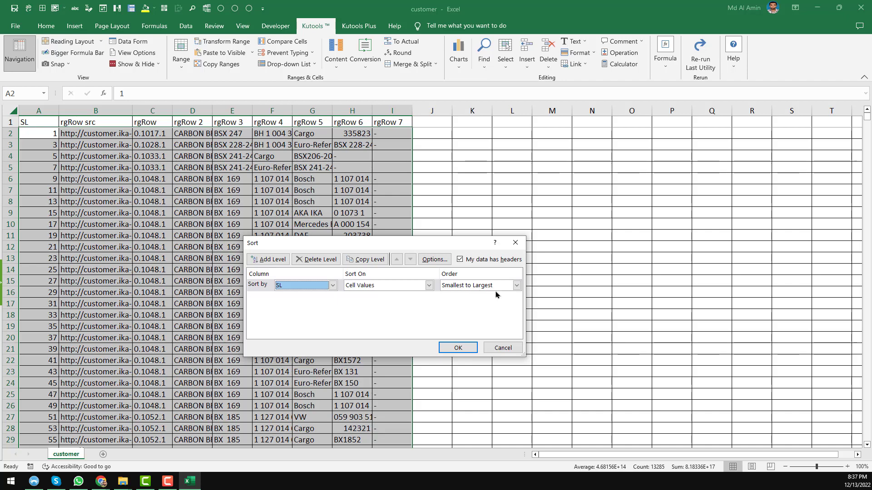
{"action": "left_click", "coordinate": [464, 349]}
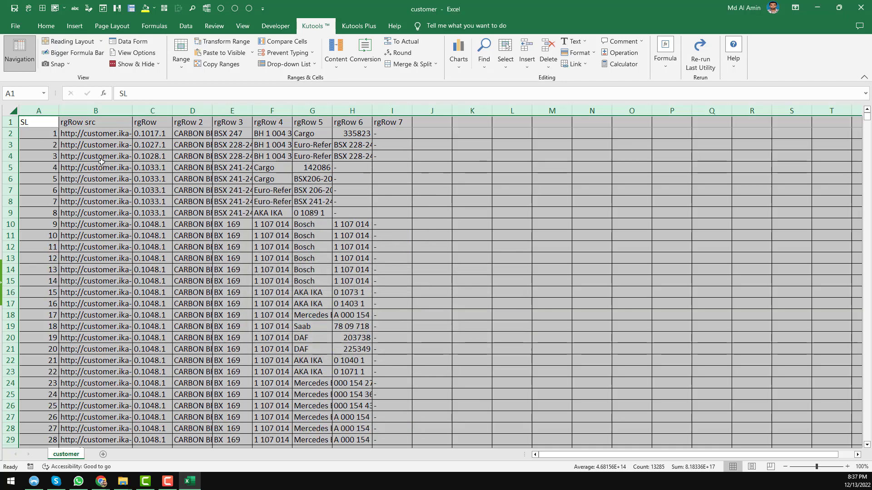
Check that the SL column ends at 1500 on the last data row
{"action": "left_click", "coordinate": [101, 133]}
{"action": "left_click", "coordinate": [40, 133]}
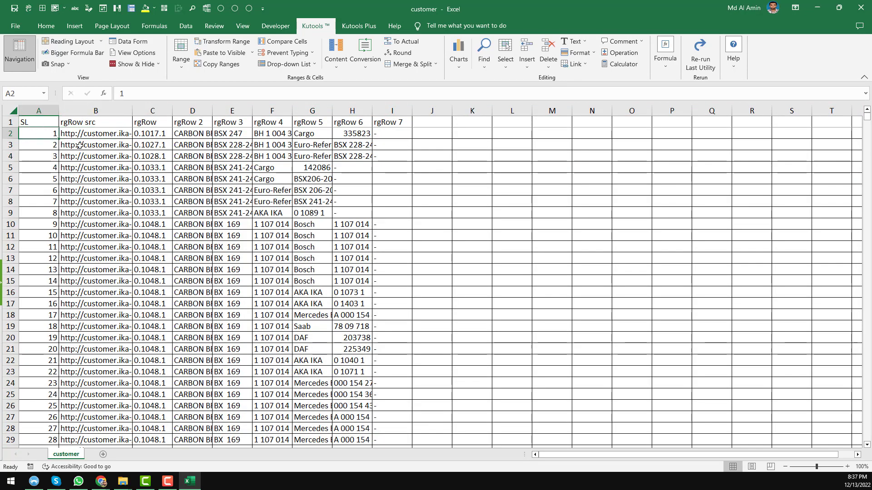
{"action": "key", "text": "ctrl+Down"}
{"action": "scroll", "coordinate": [55, 323], "scroll_direction": "down", "scroll_amount": 5}
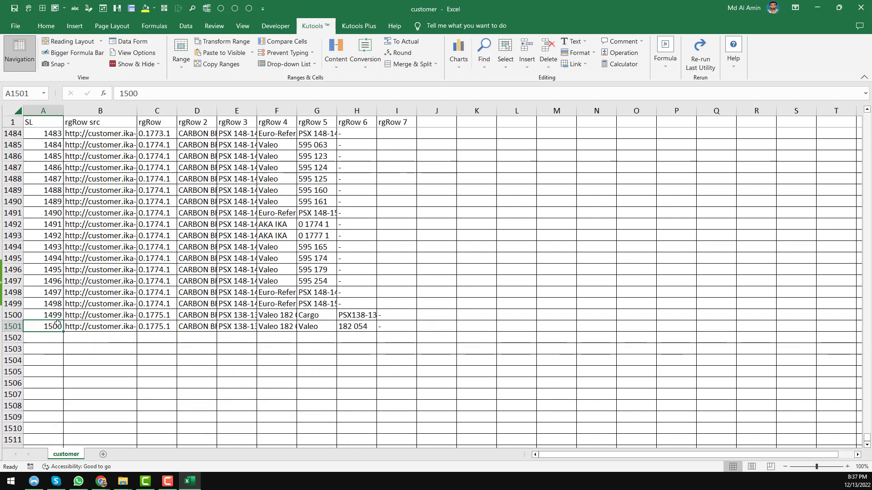
{"action": "left_click", "coordinate": [74, 273]}
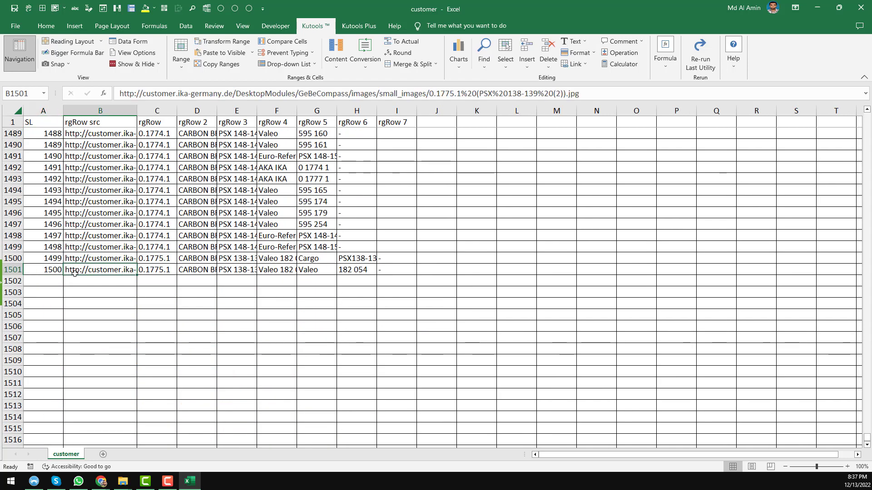
{"action": "key", "text": "ctrl+Up"}
Copy IKA number 0.1017.1 from C2 and switch to the GEBE-Compass page
{"action": "key", "text": "Down"}
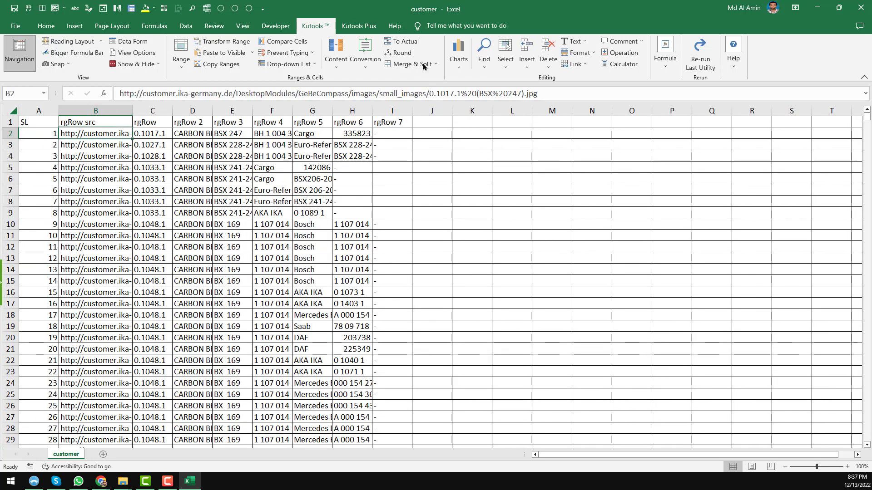
{"action": "left_click", "coordinate": [157, 133]}
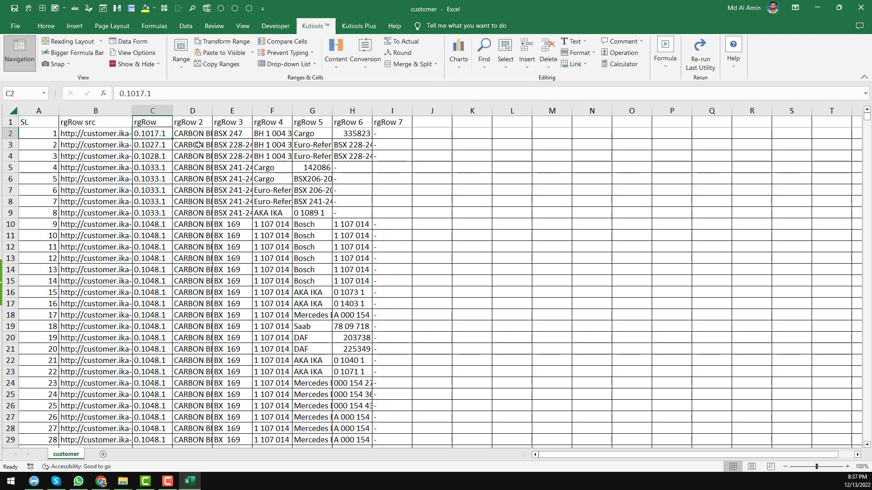
{"action": "key", "text": "ctrl+c"}
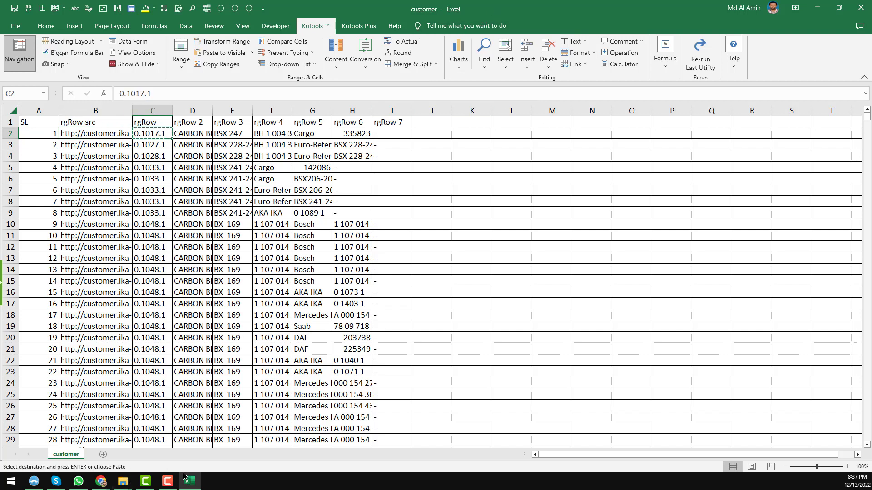
{"action": "key", "text": "alt+Tab"}
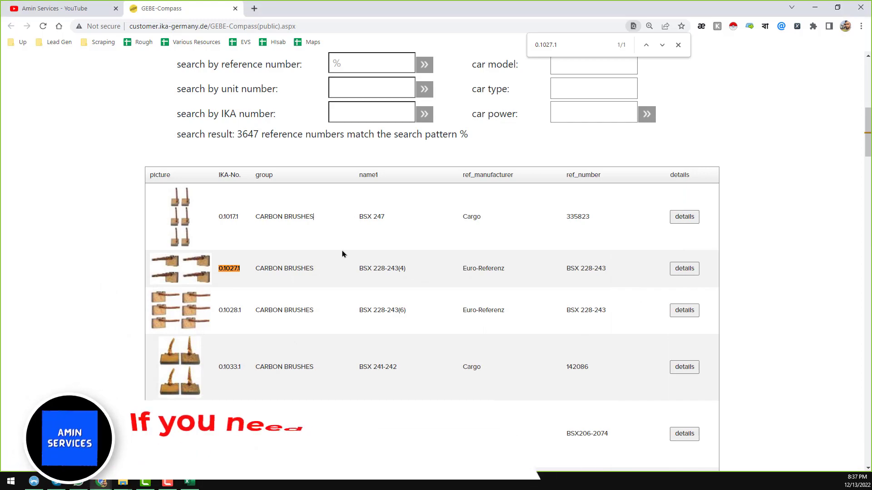
Search the GEBE-Compass page for 0.1017.1, then 0.1027.1 copied from Excel, and return to Excel
{"action": "key", "text": "ctrl+f"}
{"action": "key", "text": "ctrl+v"}
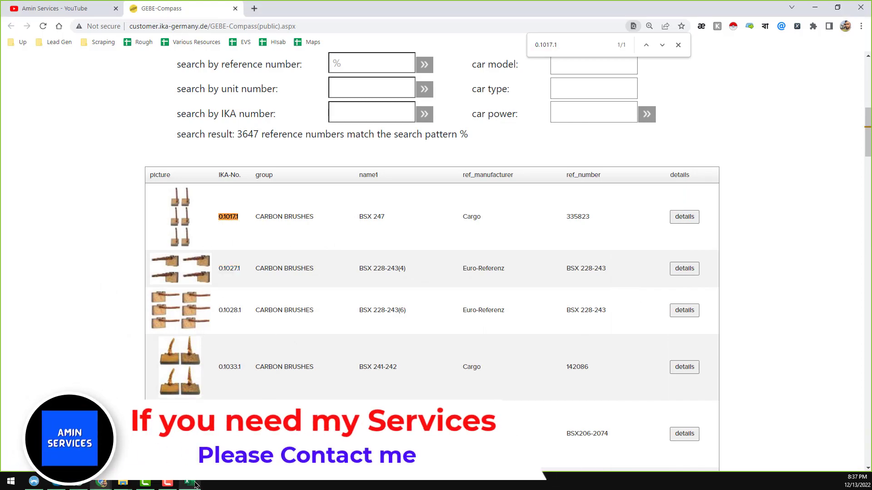
{"action": "key", "text": "alt+Tab"}
{"action": "left_click", "coordinate": [154, 145]}
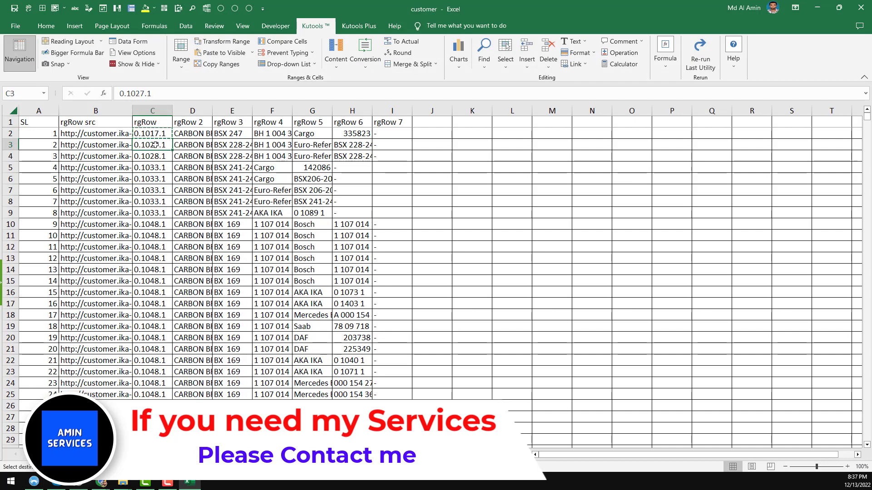
{"action": "left_click", "coordinate": [817, 7]}
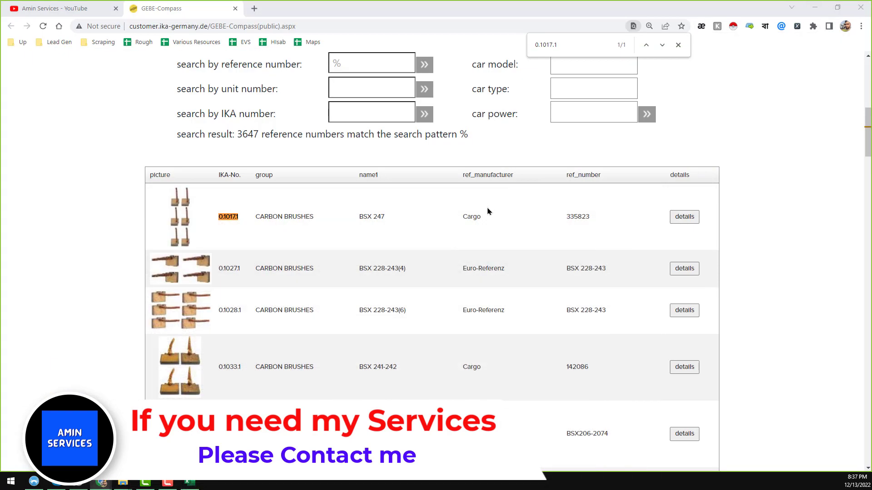
{"action": "key", "text": "ctrl+f"}
{"action": "key", "text": "ctrl+v"}
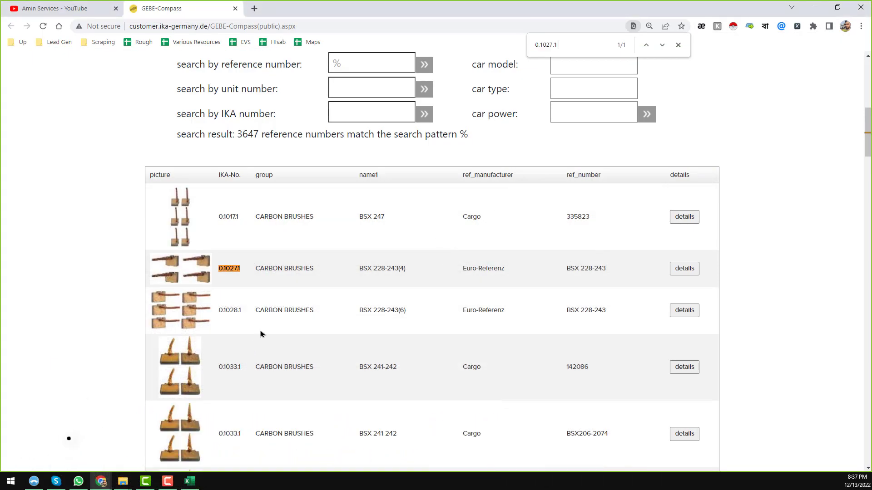
{"action": "left_click", "coordinate": [190, 482]}
Widen column E so full names like BSX 228-243(4) show completely
{"action": "left_click", "coordinate": [423, 268]}
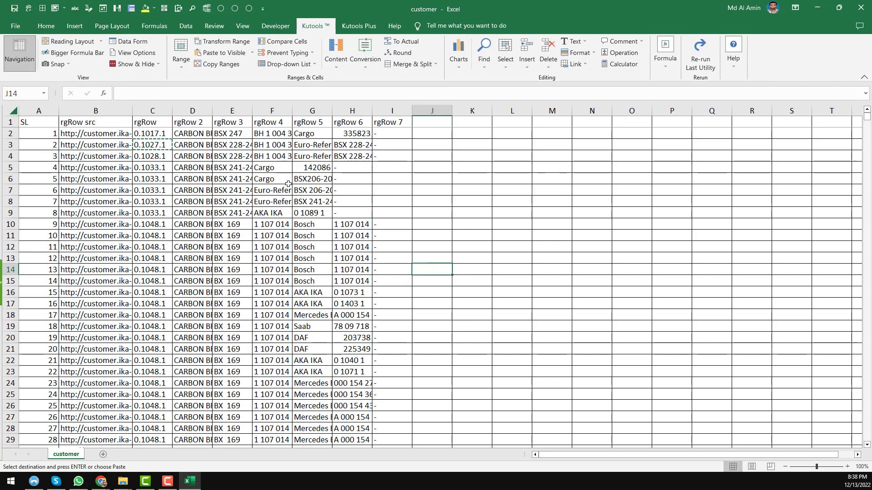
{"action": "left_click", "coordinate": [185, 146]}
{"action": "left_click", "coordinate": [239, 133]}
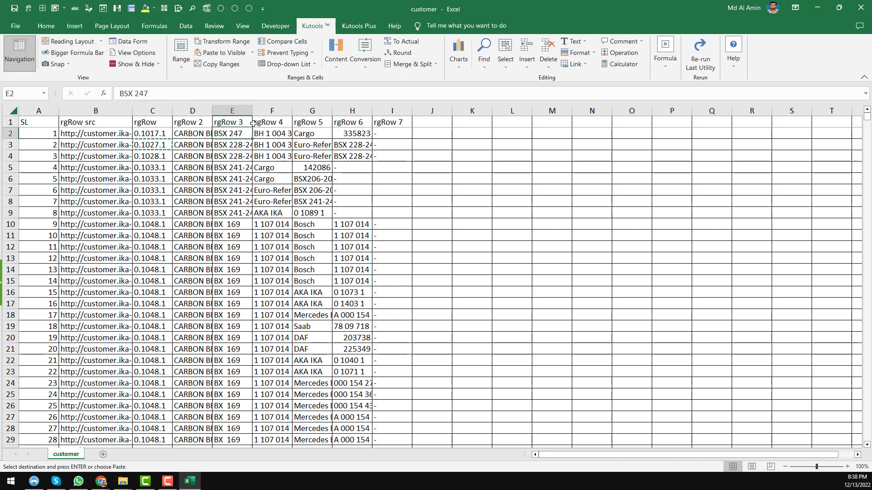
{"action": "left_click_drag", "start_coordinate": [253, 110], "coordinate": [285, 114]}
{"action": "left_click", "coordinate": [313, 122]}
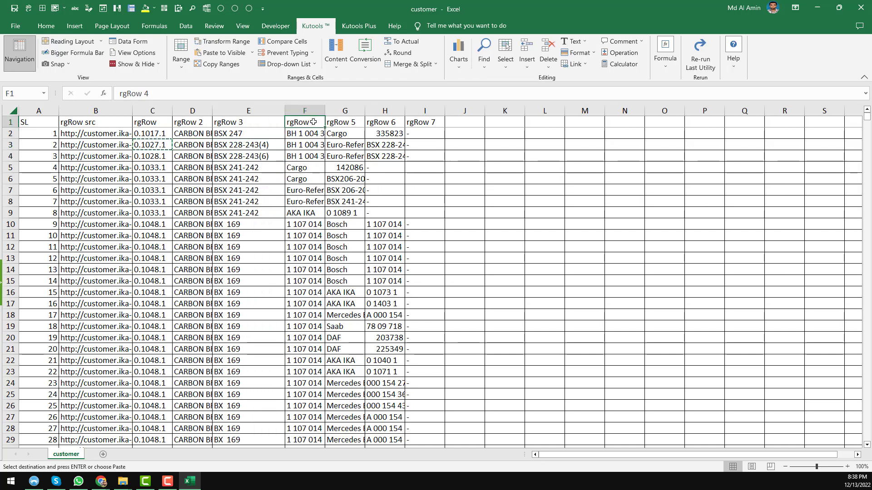
Clear the pending copy marquee, minimize Excel, and return Chrome to the YouTube channel tab
{"action": "left_click", "coordinate": [342, 121]}
{"action": "left_click", "coordinate": [430, 122]}
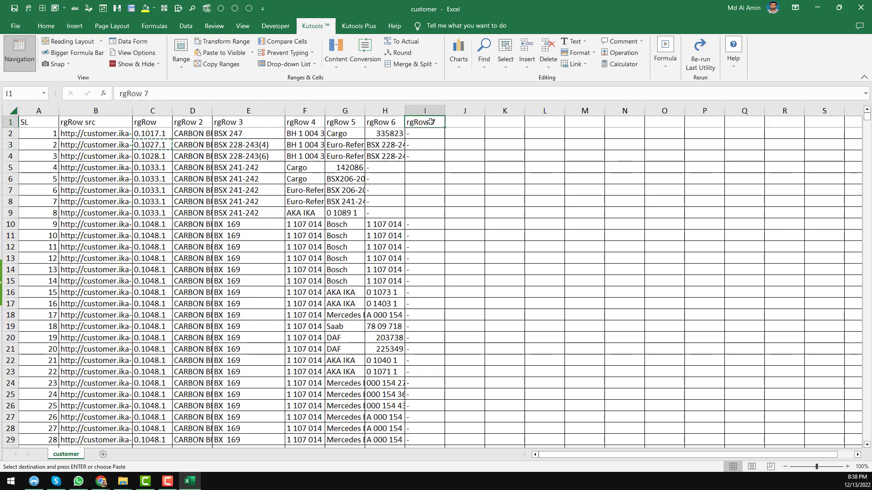
{"action": "left_click", "coordinate": [309, 219]}
{"action": "key", "text": "Escape"}
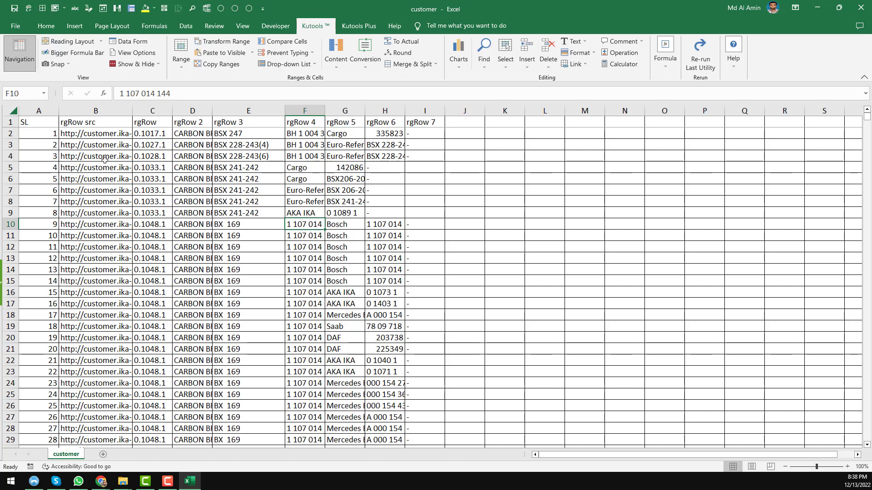
{"action": "left_click", "coordinate": [114, 134]}
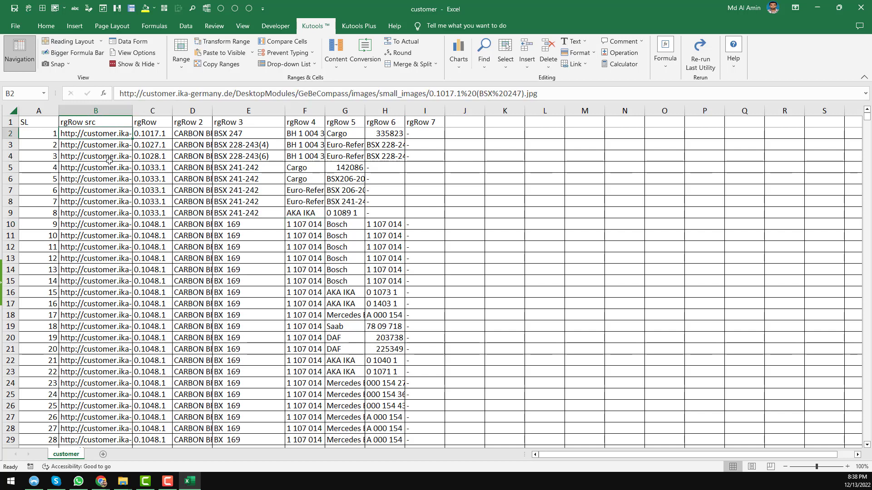
{"action": "left_click", "coordinate": [823, 10]}
{"action": "key", "text": "ctrl+shift+Tab"}
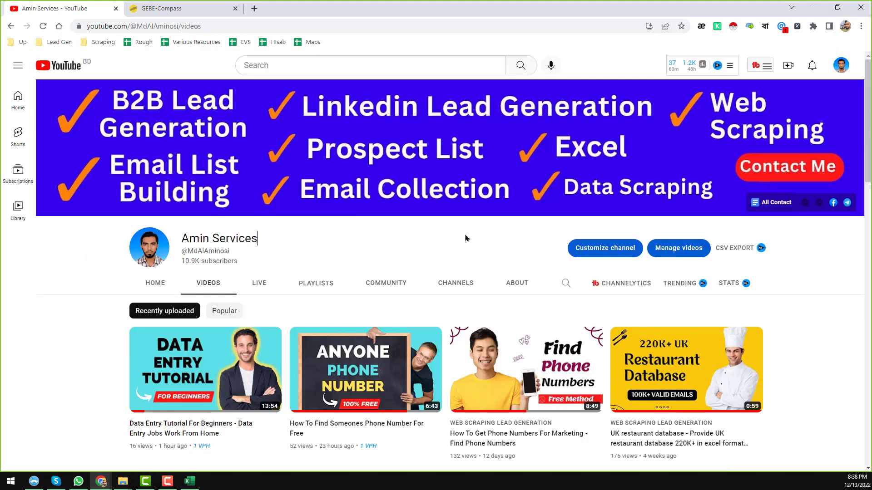